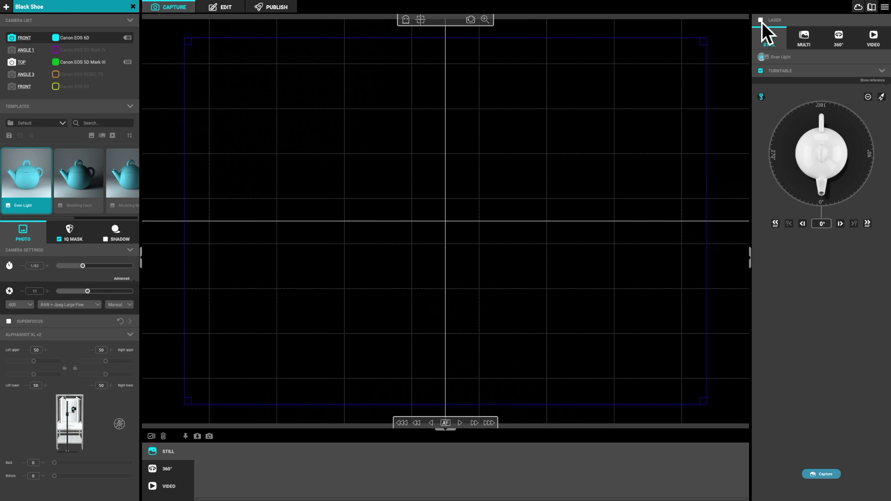
# - Turn on the preview lights and laser to check the black shoe's placement, and switch the laser back off
pyautogui.click(761, 21)
pyautogui.click(123, 427)
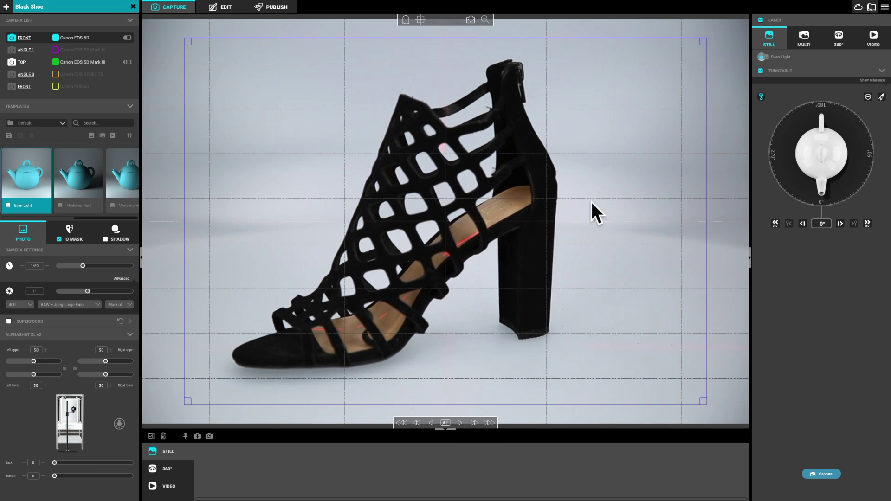
pyautogui.click(766, 25)
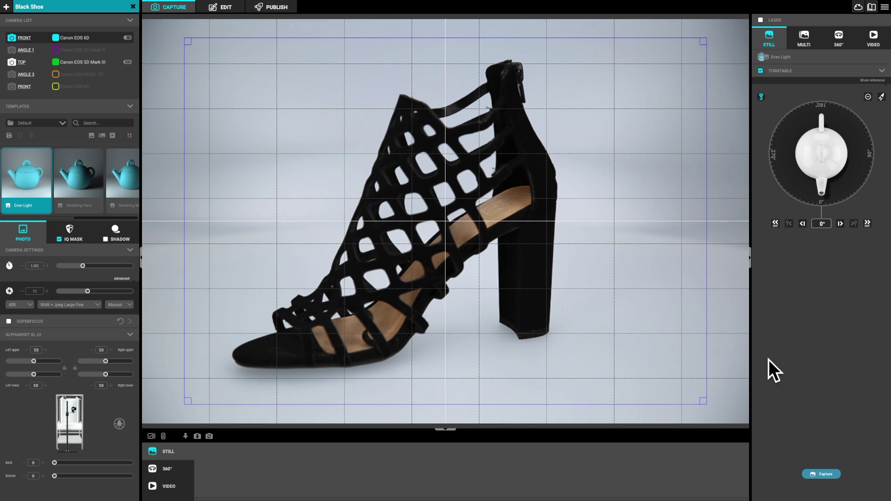
# - Capture a still photo of the black shoe and change its background from transparent to solid white
pyautogui.click(832, 477)
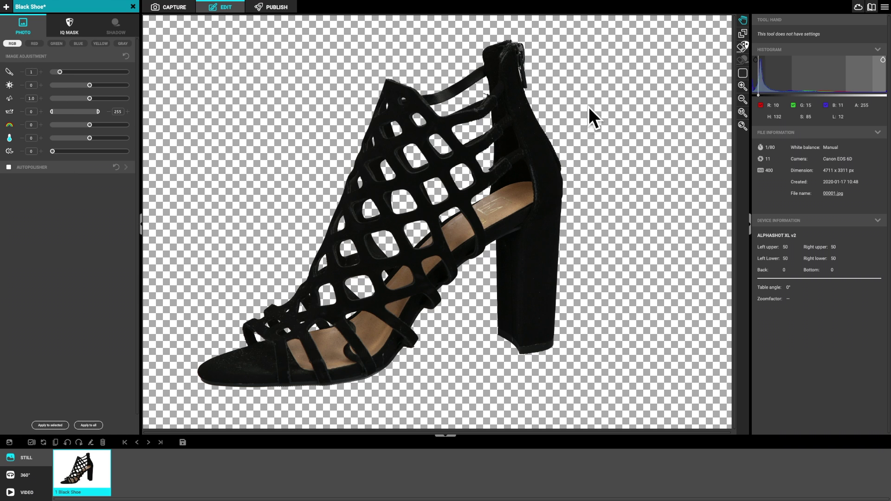
pyautogui.click(744, 72)
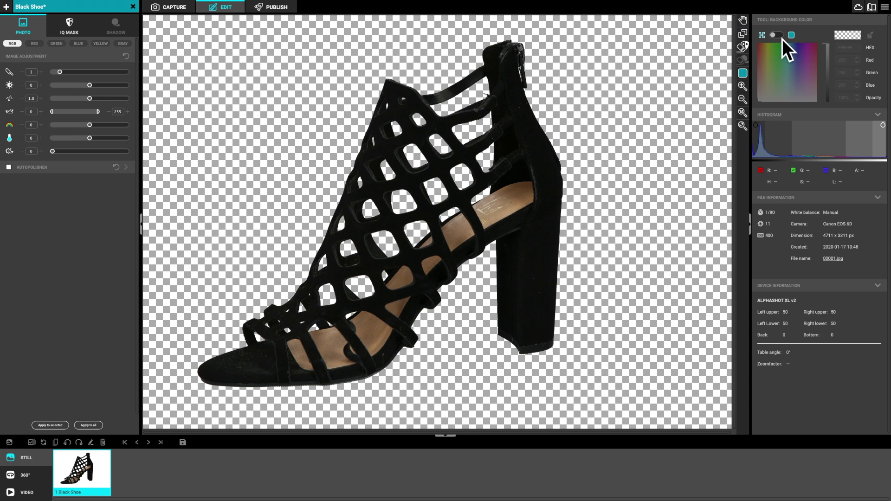
pyautogui.click(779, 36)
pyautogui.moveTo(766, 100)
pyautogui.mouseDown()
pyautogui.moveTo(804, 86)
pyautogui.moveTo(819, 92)
pyautogui.moveTo(777, 85)
pyautogui.moveTo(761, 98)
pyautogui.moveTo(807, 94)
pyautogui.moveTo(774, 104)
pyautogui.mouseUp()
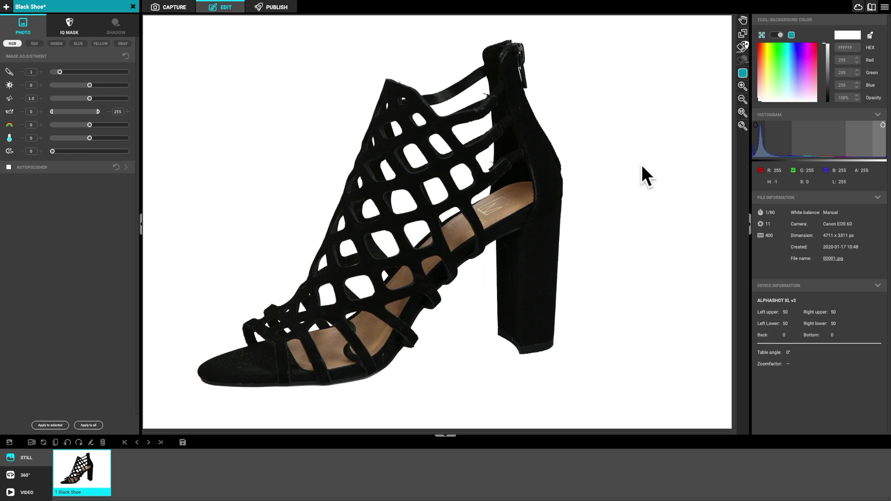
# - Set the IQ Mask capture lighting to Back 30 and Bottom 70 for the black shoe
pyautogui.click(171, 11)
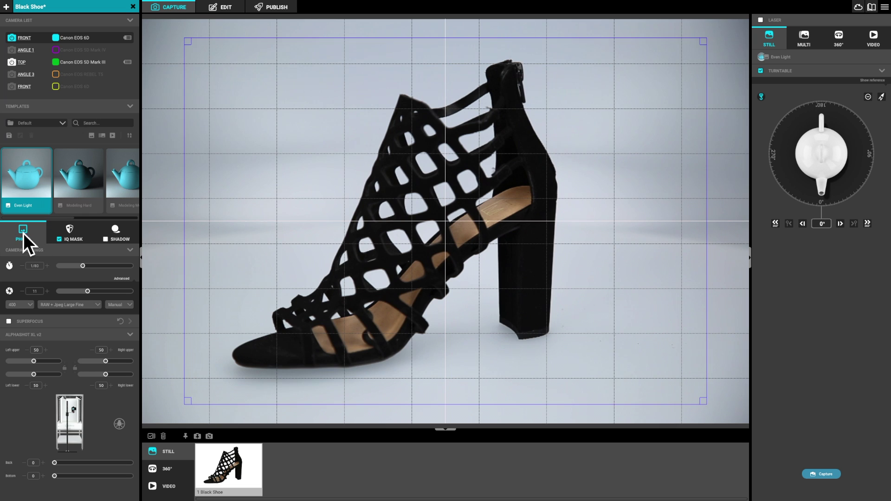
pyautogui.click(77, 239)
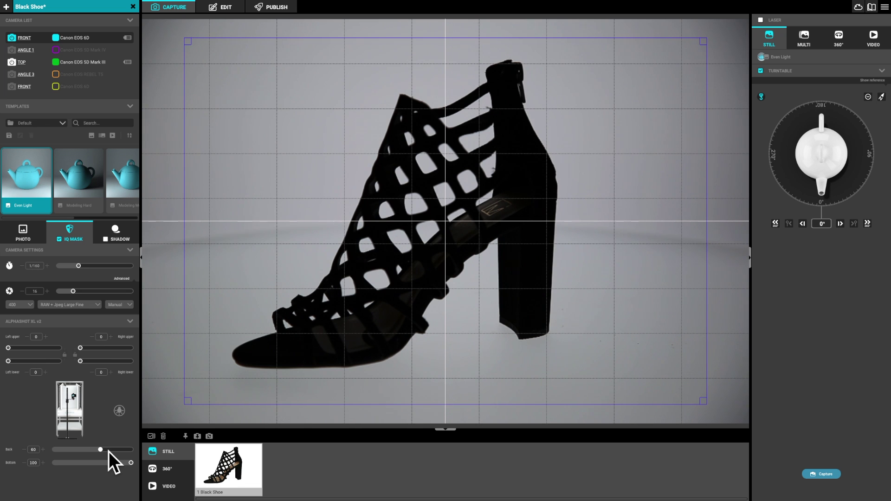
pyautogui.moveTo(104, 453); pyautogui.dragTo(84, 456)
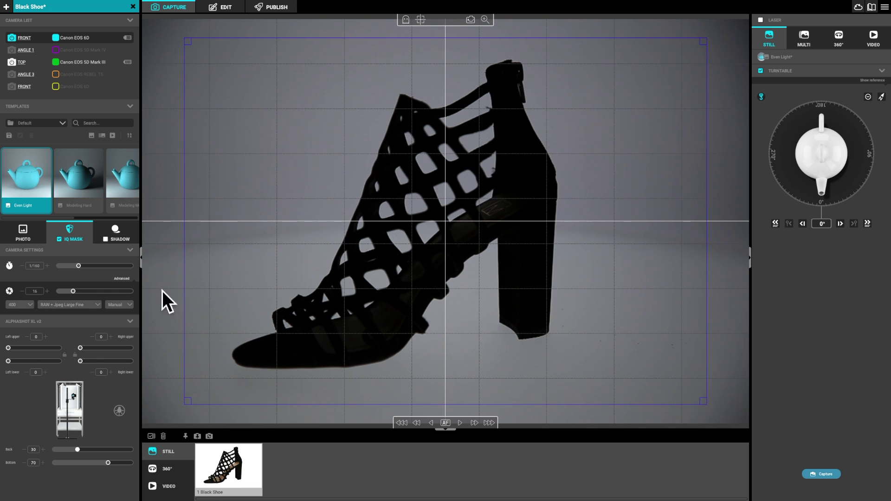
pyautogui.click(36, 237)
# - Raise the lower mask level of the captured black shoe to 122 while viewing the mask, and redisplay the final image
pyautogui.click(227, 8)
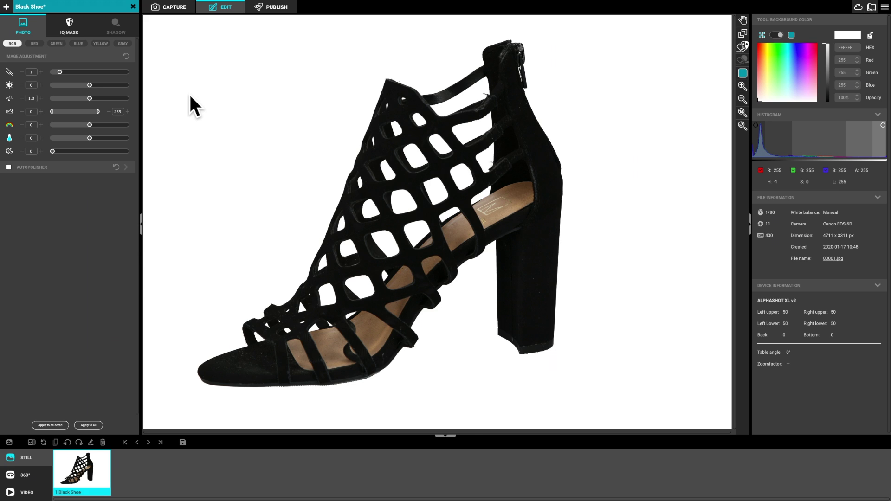
pyautogui.click(69, 26)
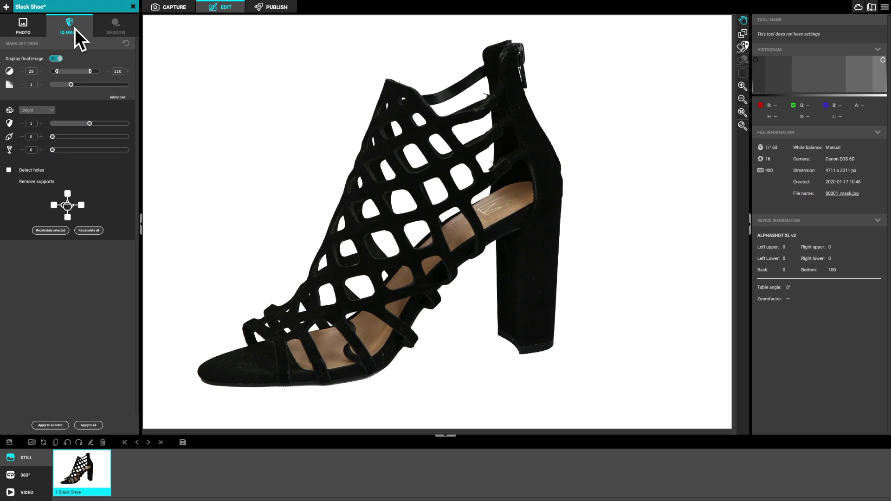
pyautogui.click(59, 63)
pyautogui.moveTo(62, 76); pyautogui.dragTo(78, 78)
pyautogui.click(62, 63)
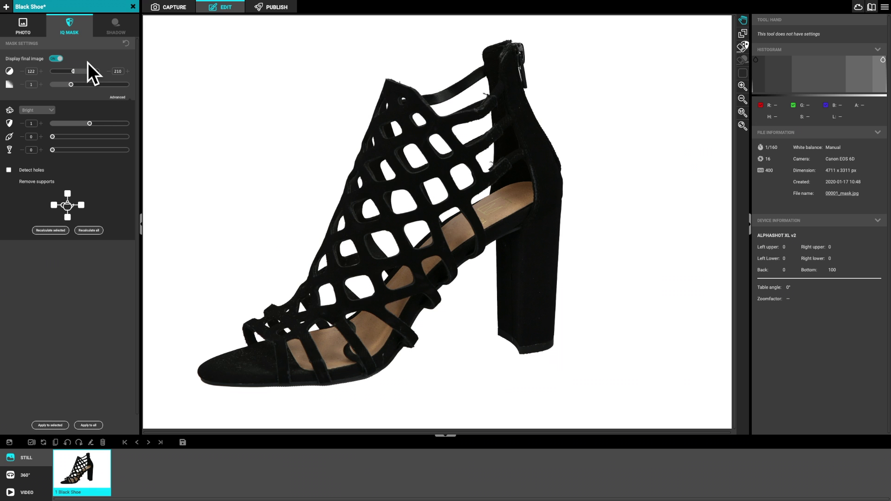
# - Close the Black Shoe session and save its changes
pyautogui.click(172, 9)
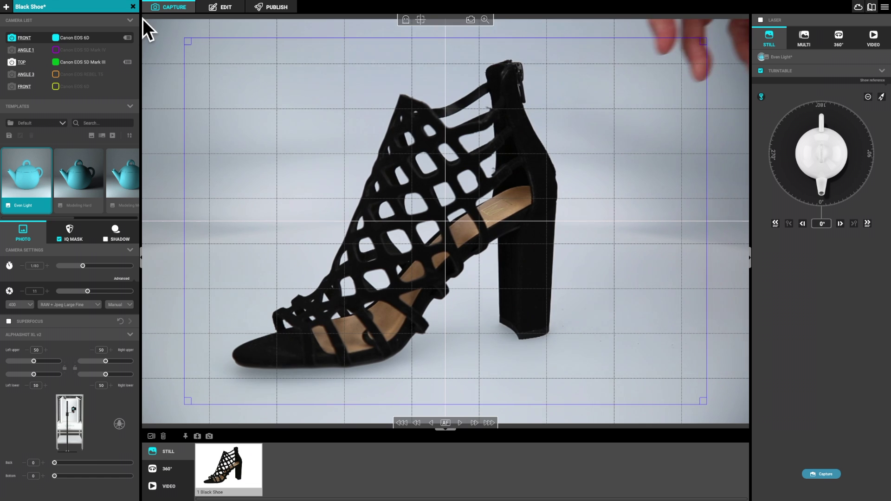
pyautogui.click(134, 7)
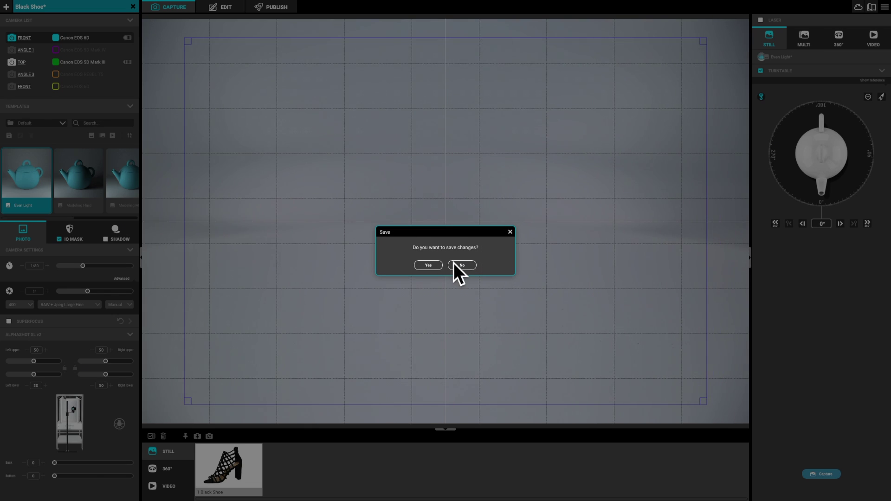
pyautogui.click(429, 266)
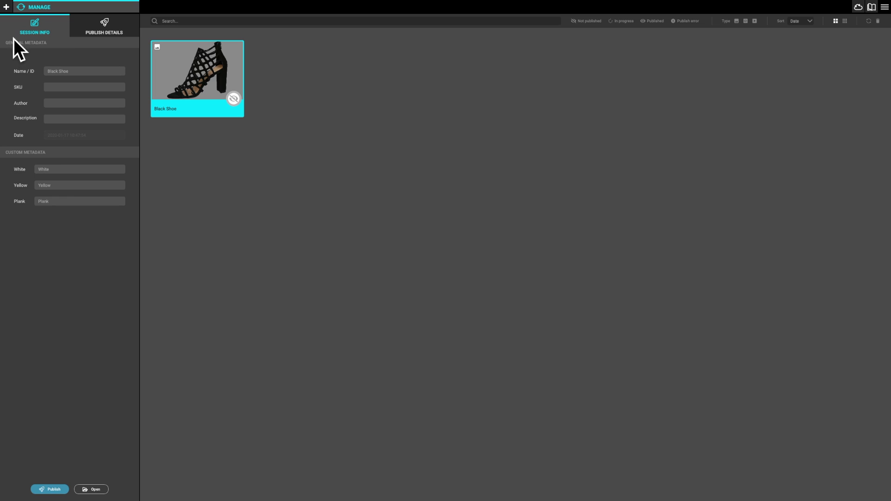
# - Create a new session named Blue Shoe
pyautogui.click(12, 13)
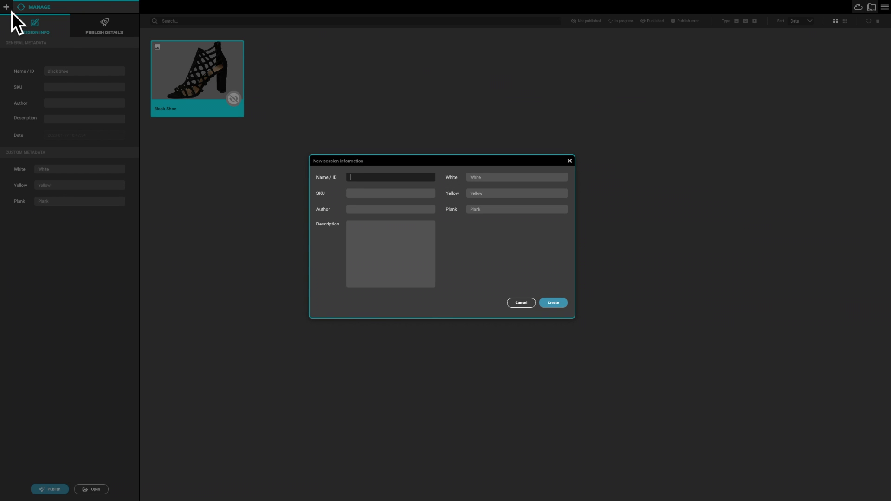
pyautogui.write('Bleu')
pyautogui.press('BackSpace')
pyautogui.press('BackSpace')
pyautogui.write('ue Shoe')
pyautogui.press('Return')
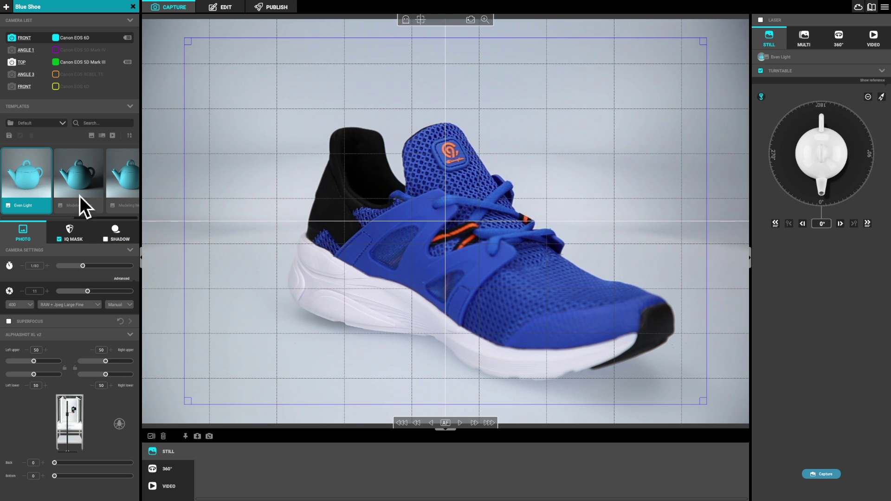
# - Focus the camera on the blue shoe's side and set the IQ Mask lighting to Back 20 and Bottom 50
pyautogui.click(424, 244)
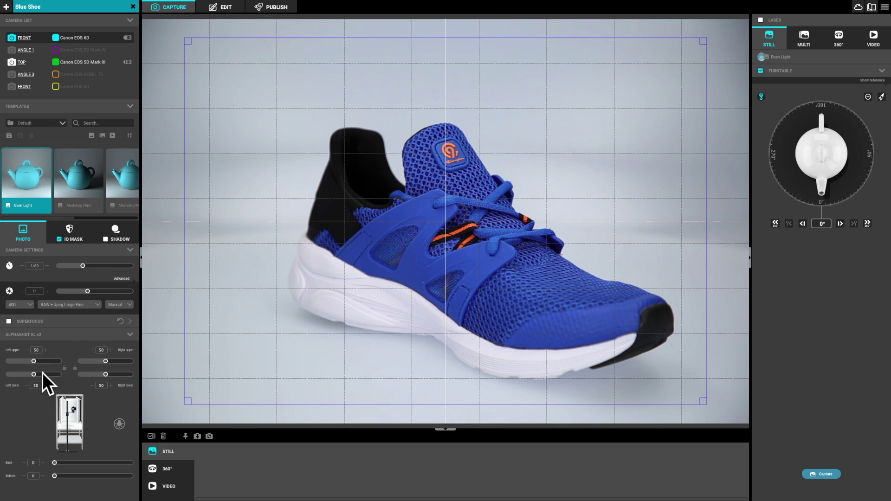
pyautogui.moveTo(38, 367)
pyautogui.mouseDown()
pyautogui.moveTo(10, 367)
pyautogui.moveTo(53, 368)
pyautogui.moveTo(24, 370)
pyautogui.moveTo(39, 370)
pyautogui.mouseUp()
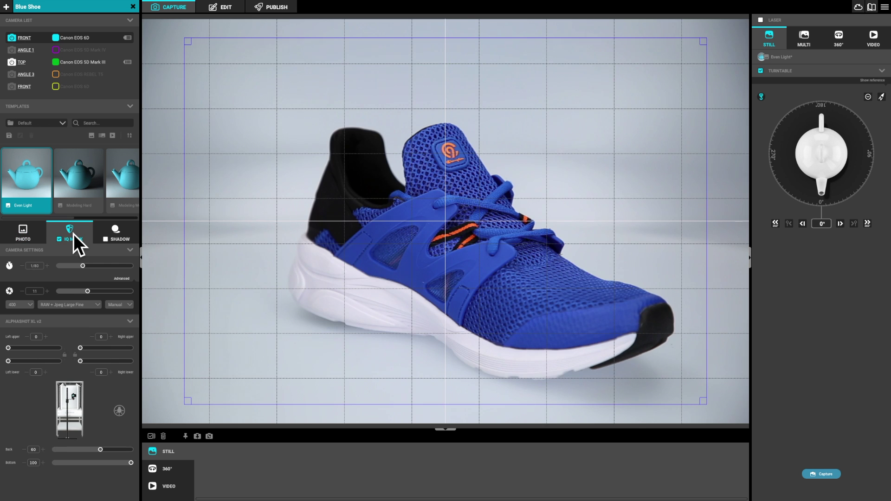
pyautogui.click(73, 234)
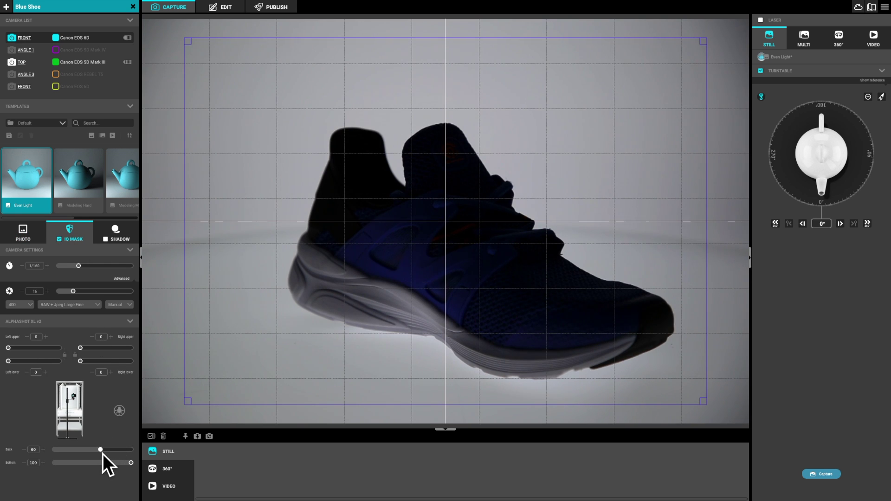
pyautogui.moveTo(101, 451); pyautogui.dragTo(85, 450)
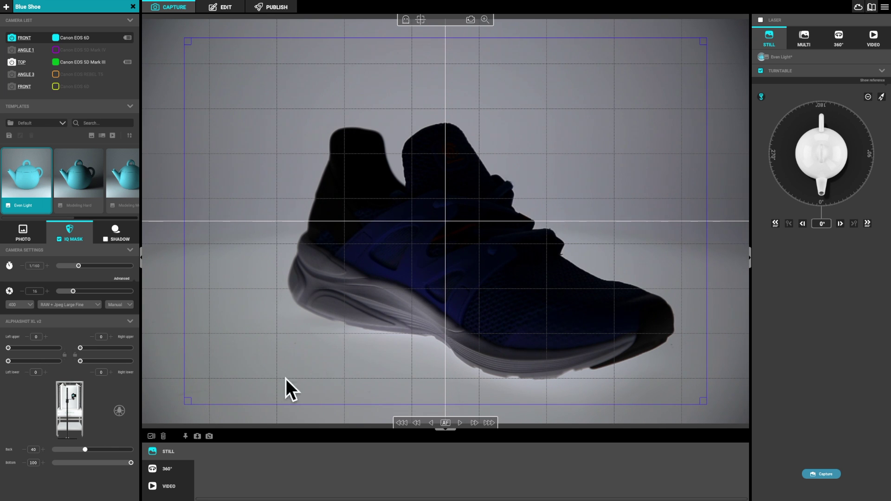
pyautogui.moveTo(89, 454)
pyautogui.mouseDown()
pyautogui.moveTo(112, 469)
pyautogui.moveTo(92, 467)
pyautogui.mouseUp()
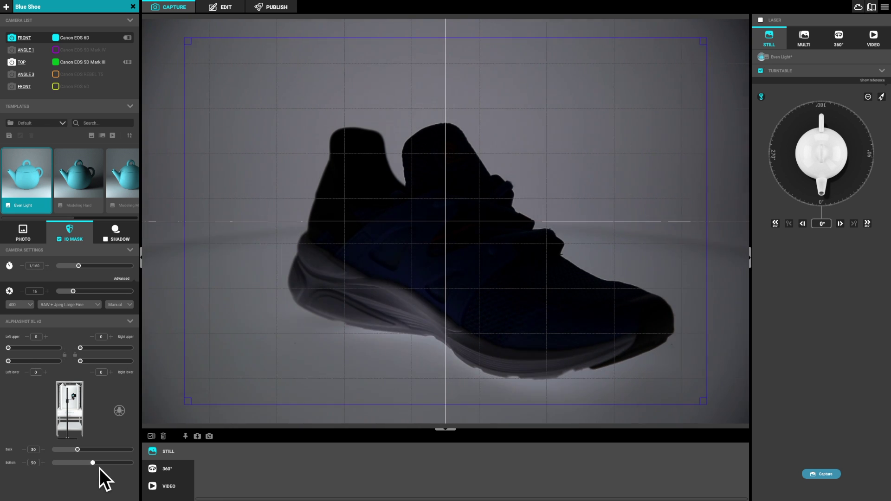
pyautogui.moveTo(78, 450); pyautogui.dragTo(69, 450)
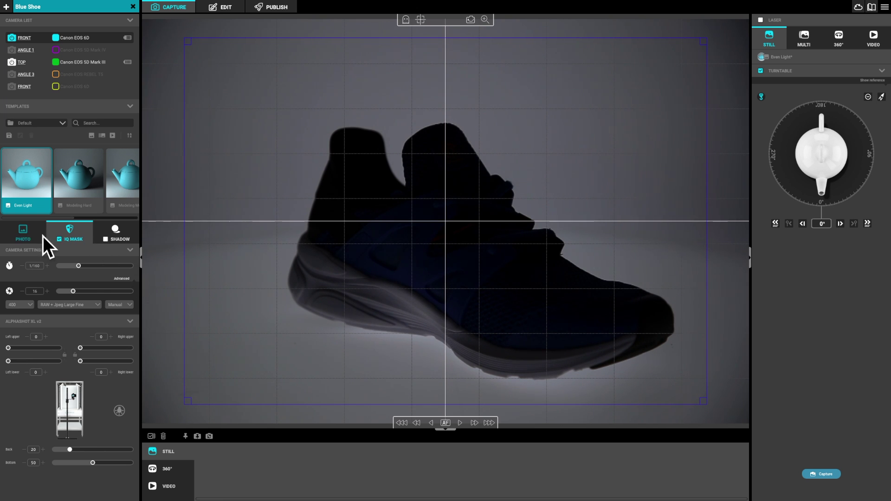
# - Capture a still photo of the blue shoe and make its background transparent
pyautogui.click(832, 476)
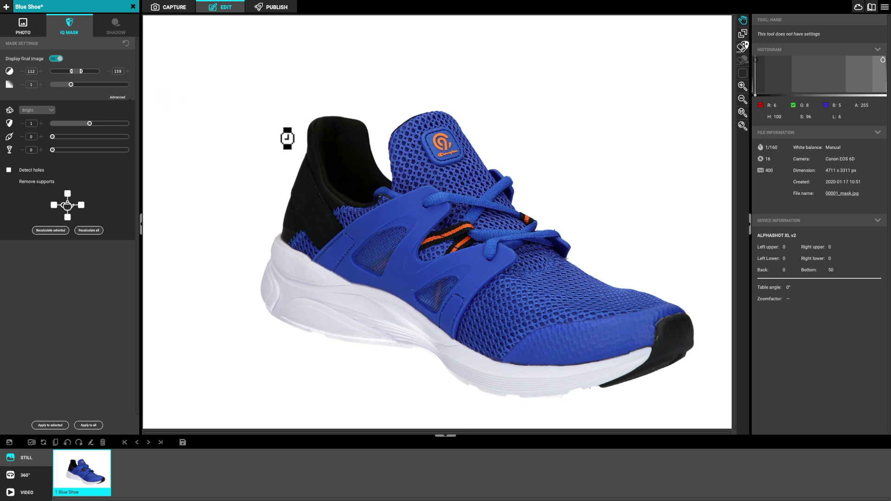
pyautogui.click(23, 27)
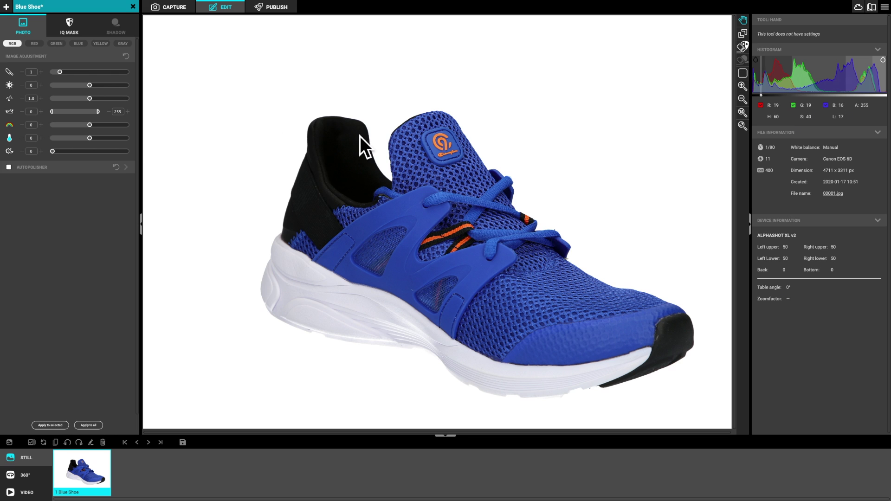
pyautogui.click(743, 74)
pyautogui.click(780, 37)
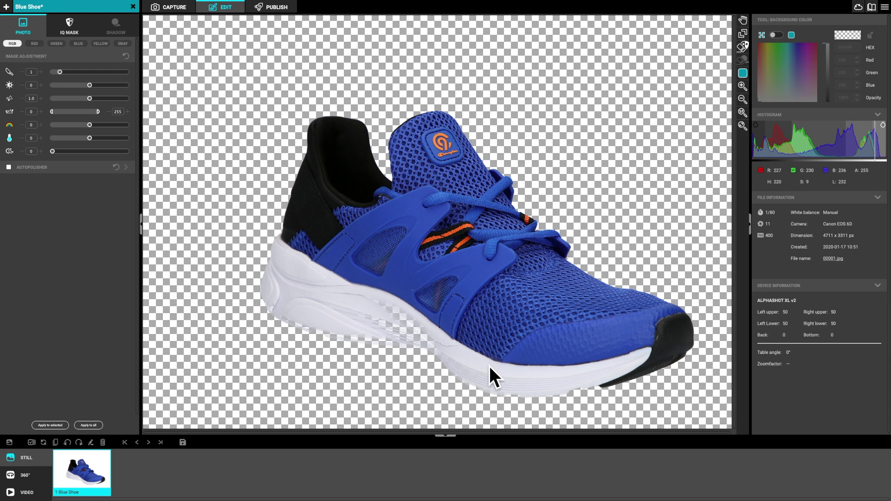
# - Set the blue shoe's mask levels to 188 and 189, checking the black-and-white mask before redisplaying the final image
pyautogui.click(74, 29)
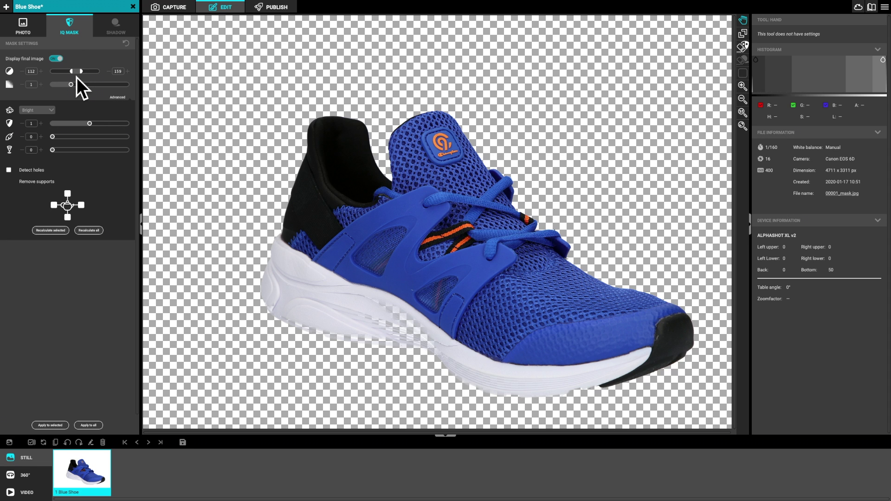
pyautogui.moveTo(82, 79); pyautogui.dragTo(84, 78)
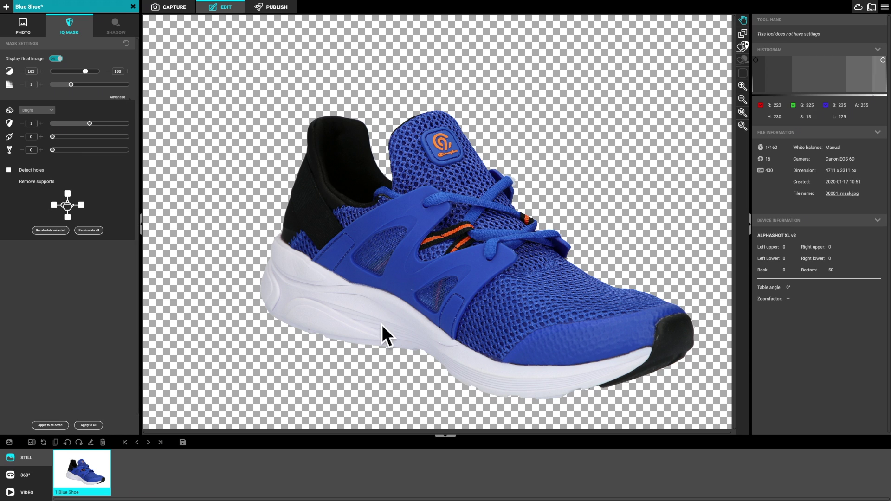
pyautogui.click(57, 59)
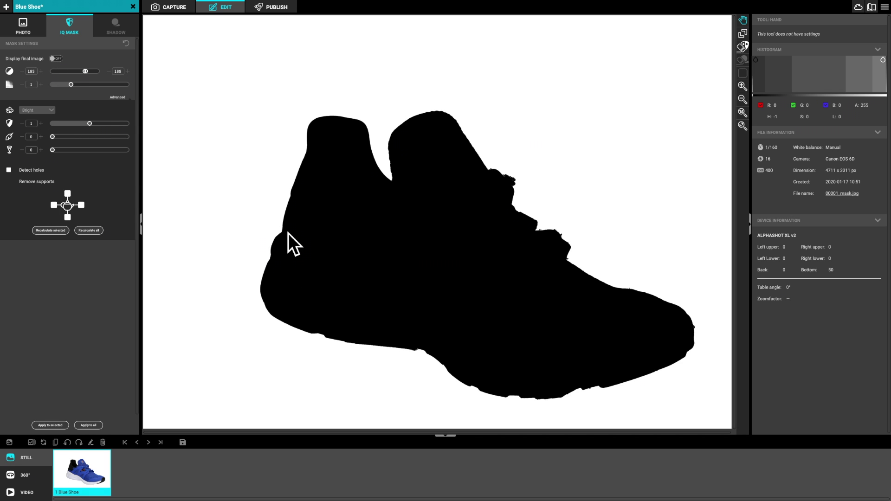
pyautogui.moveTo(88, 76)
pyautogui.mouseDown()
pyautogui.moveTo(58, 79)
pyautogui.moveTo(91, 80)
pyautogui.mouseUp()
pyautogui.click(62, 62)
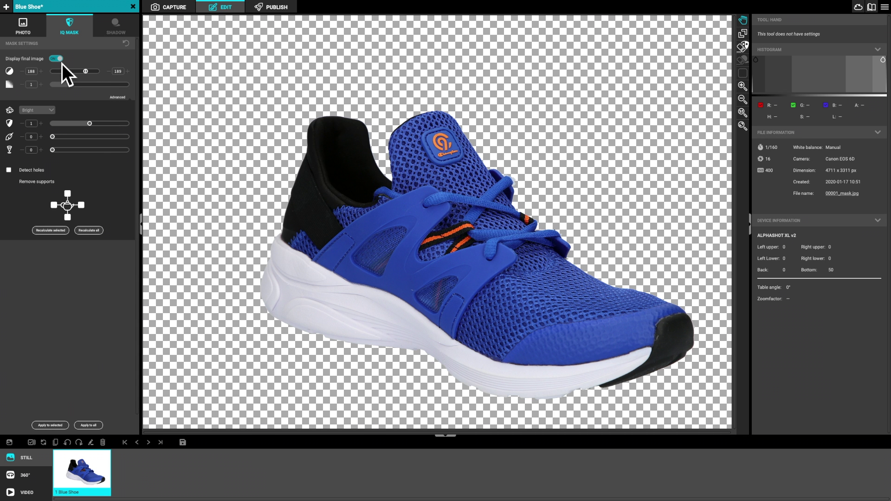
# - Set the background of the blue shoe photo back to solid white
pyautogui.click(45, 28)
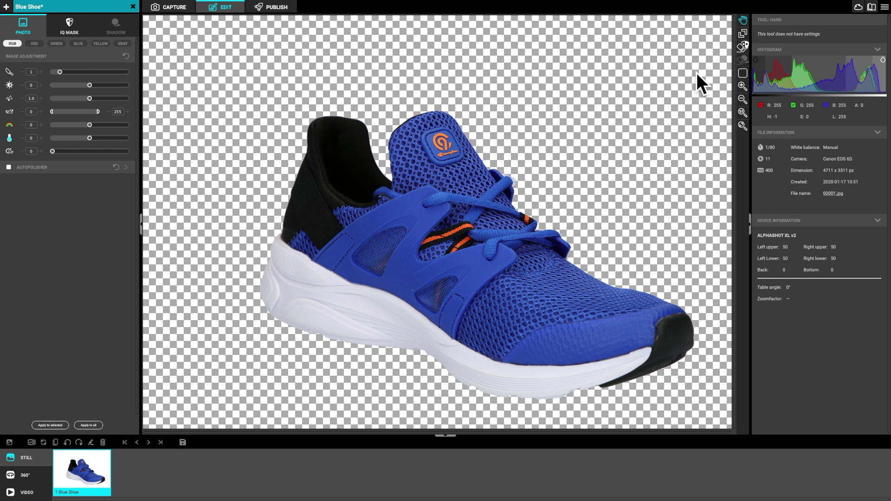
pyautogui.click(743, 73)
pyautogui.click(781, 37)
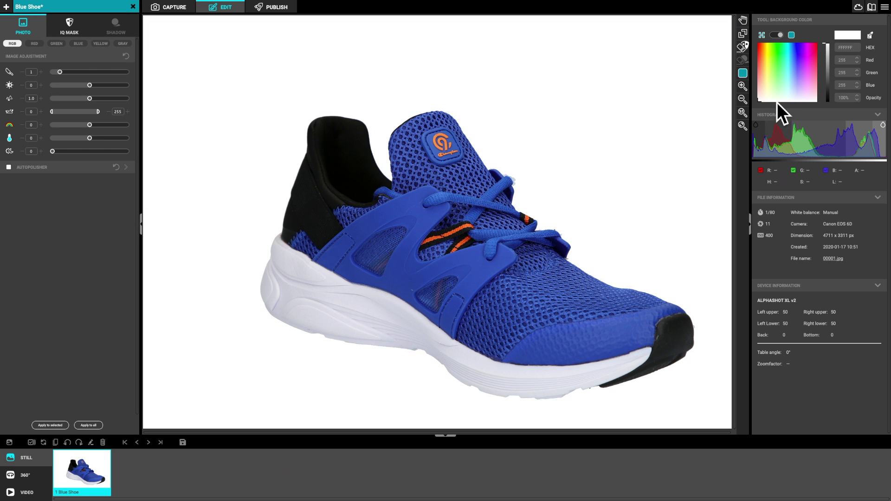
pyautogui.moveTo(773, 91); pyautogui.dragTo(758, 110)
# - Save the current photo settings as a 2D photo template named Blue Shoe in the Iq mask demo folder
pyautogui.click(185, 448)
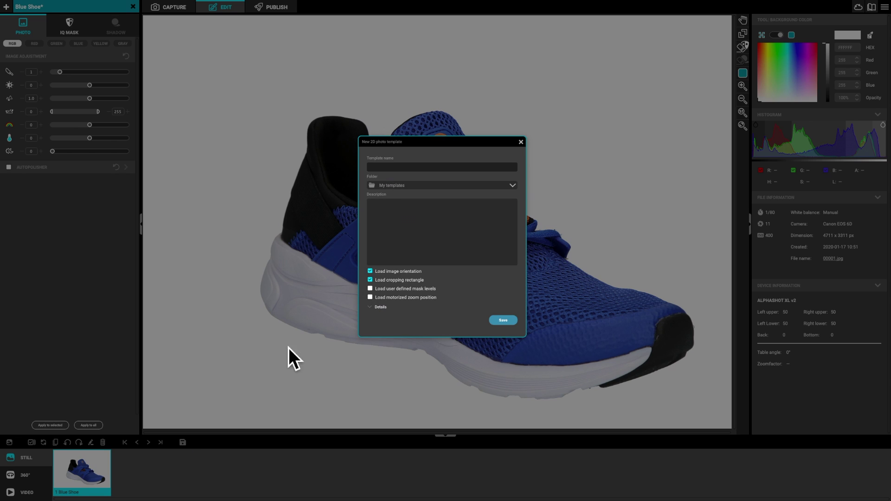
pyautogui.write('Blue Shoe')
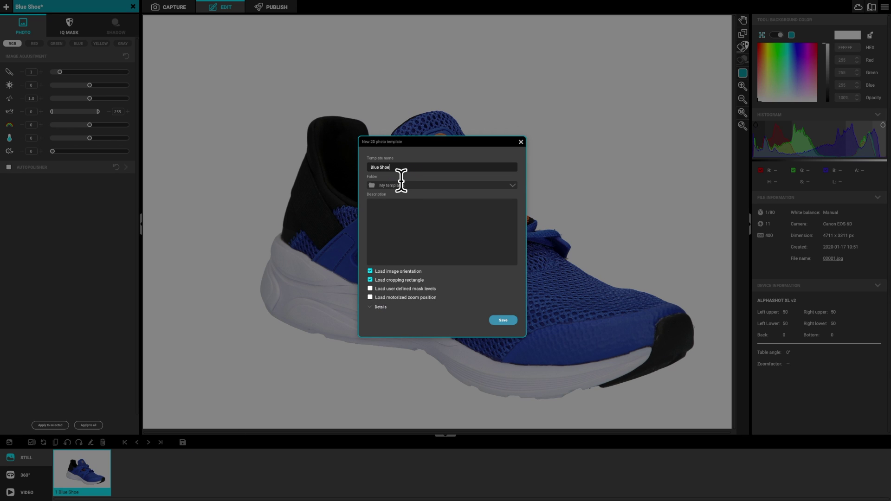
pyautogui.click(429, 189)
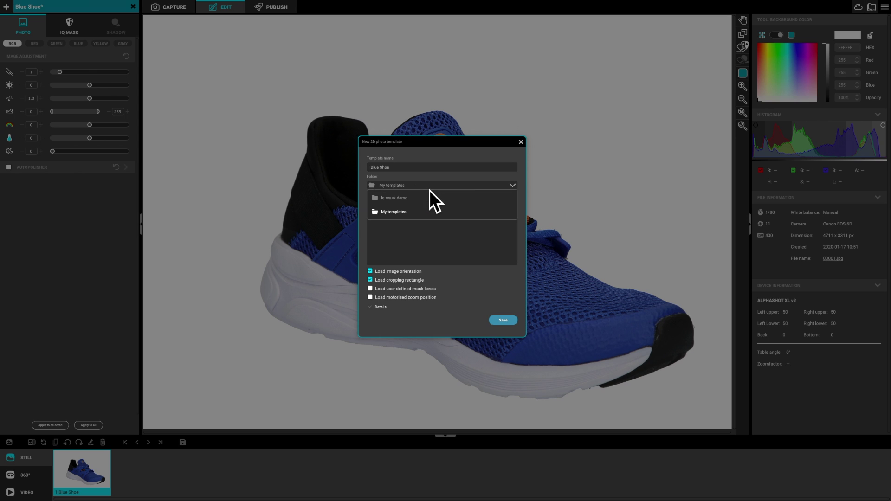
pyautogui.click(403, 202)
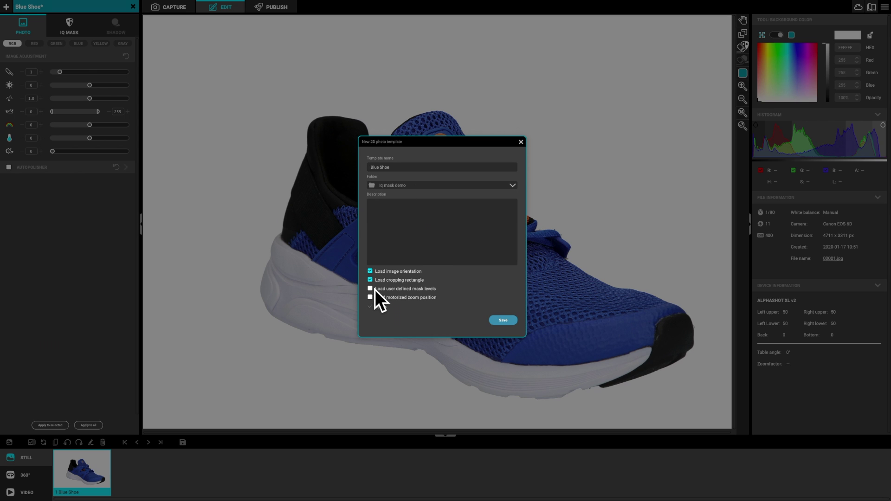
pyautogui.click(501, 325)
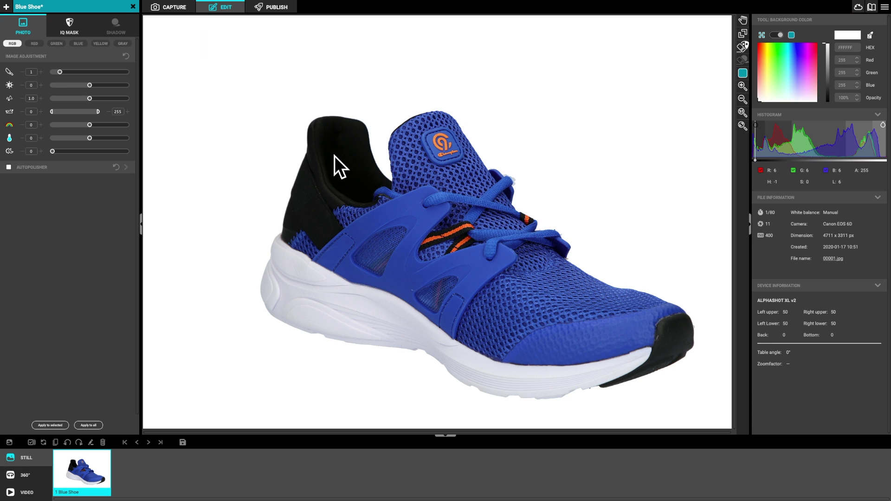
# - Return to the capture view with the photo lighting active and list the templates in the Iq mask demo folder
pyautogui.click(180, 9)
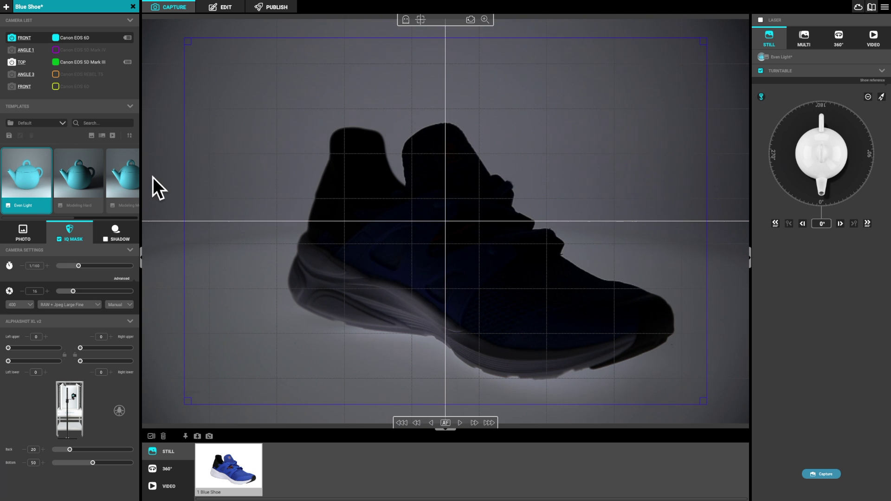
pyautogui.click(22, 239)
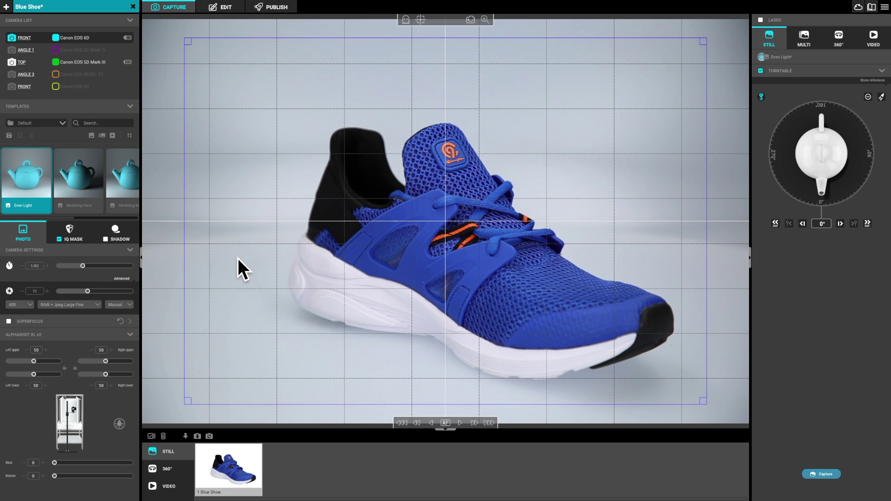
pyautogui.click(68, 125)
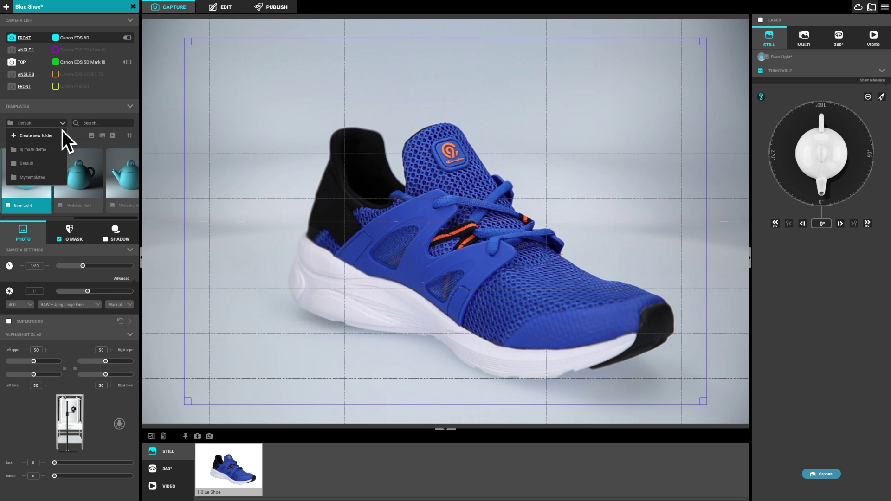
pyautogui.click(52, 151)
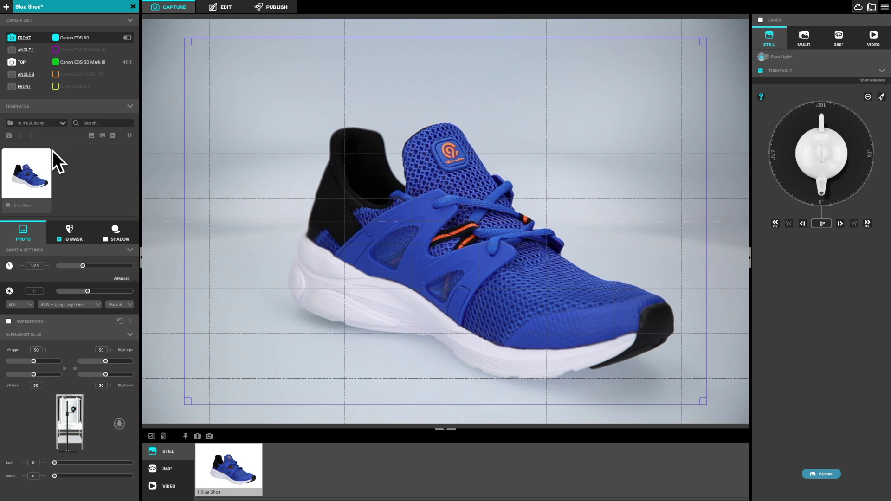
# - Change the photo lighting to Left upper 0, Left lower 10, Right lower 0, Back 100 and Bottom 30
pyautogui.moveTo(32, 368); pyautogui.dragTo(12, 381)
pyautogui.moveTo(108, 381); pyautogui.dragTo(83, 381)
pyautogui.moveTo(96, 469); pyautogui.dragTo(79, 477)
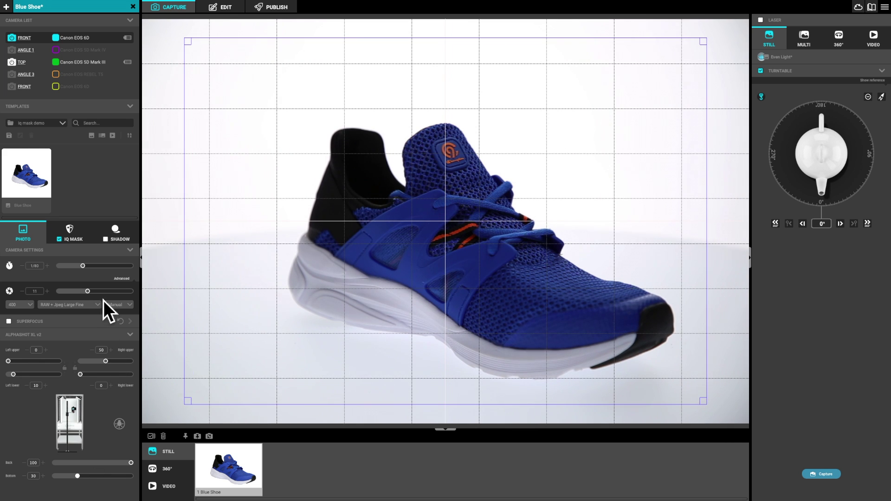
# - Capture another still photo with the Blue Shoe template applied and check its mask settings
pyautogui.moveTo(236, 258)
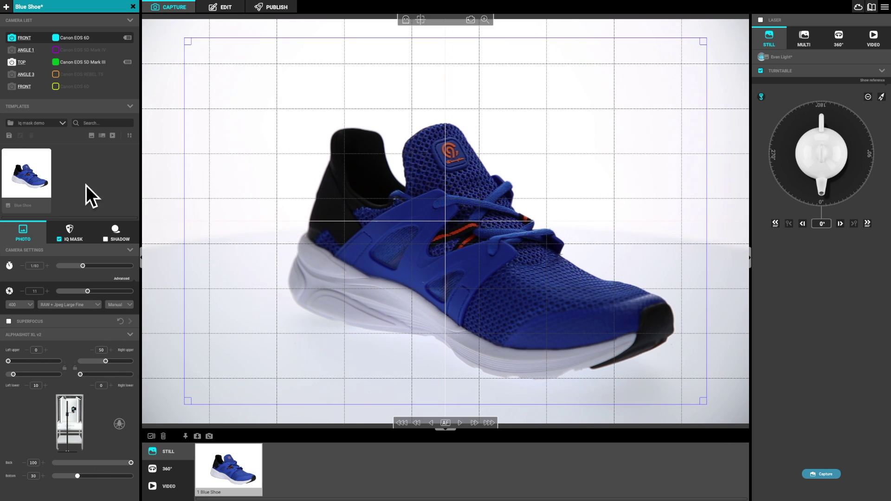
pyautogui.click(32, 178)
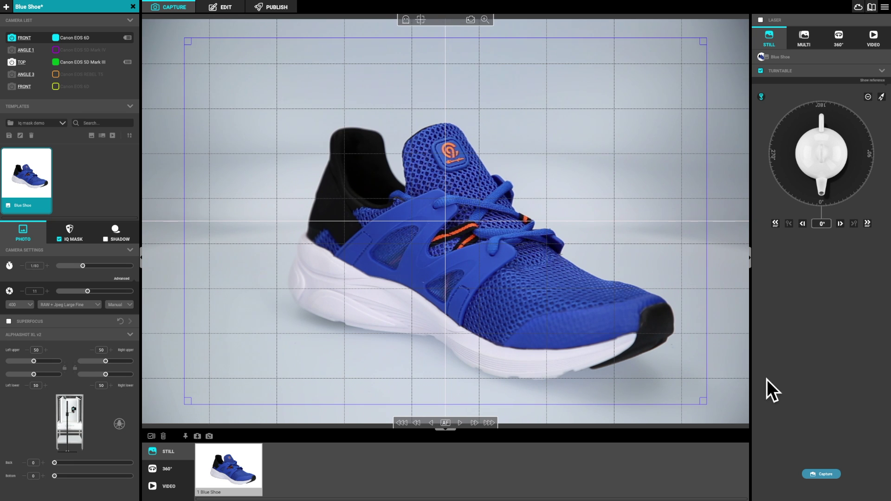
pyautogui.click(829, 475)
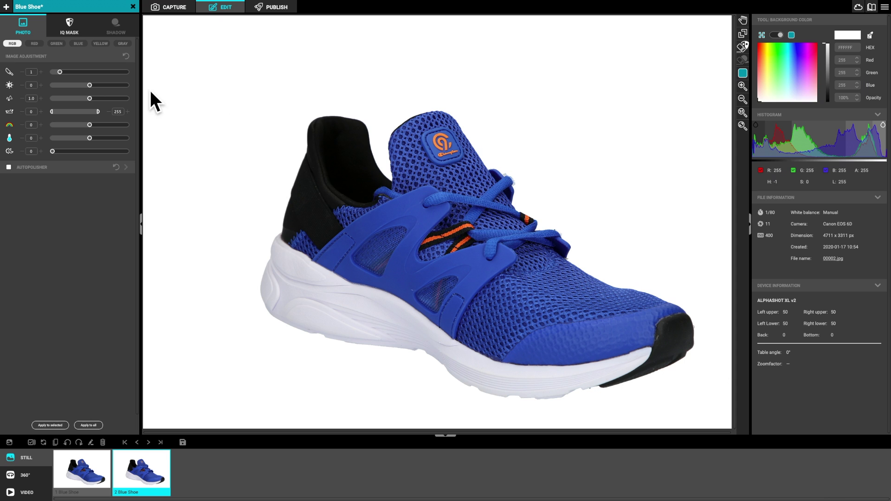
pyautogui.click(82, 34)
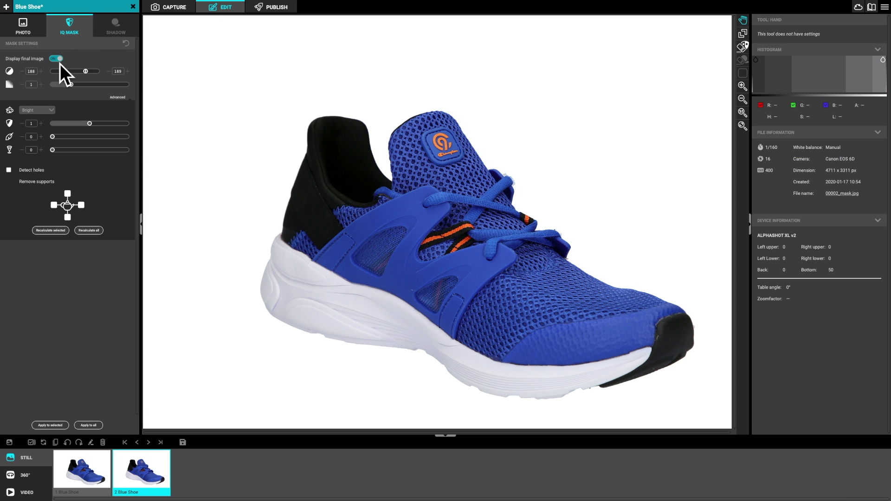
pyautogui.click(24, 30)
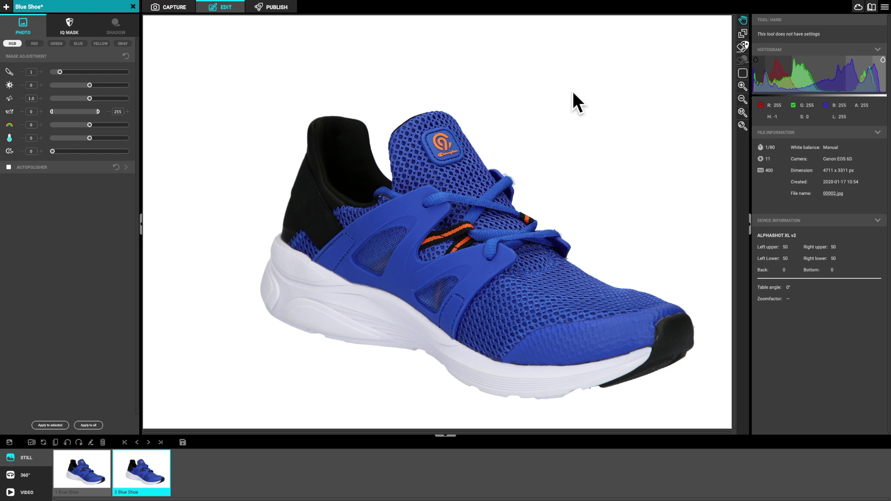
# - Try a light green BCFFAD background on the second blue shoe photo, and switch the background to transparent
pyautogui.click(743, 73)
pyautogui.click(780, 39)
pyautogui.click(780, 39)
pyautogui.click(786, 56)
pyautogui.moveTo(795, 59); pyautogui.dragTo(783, 85)
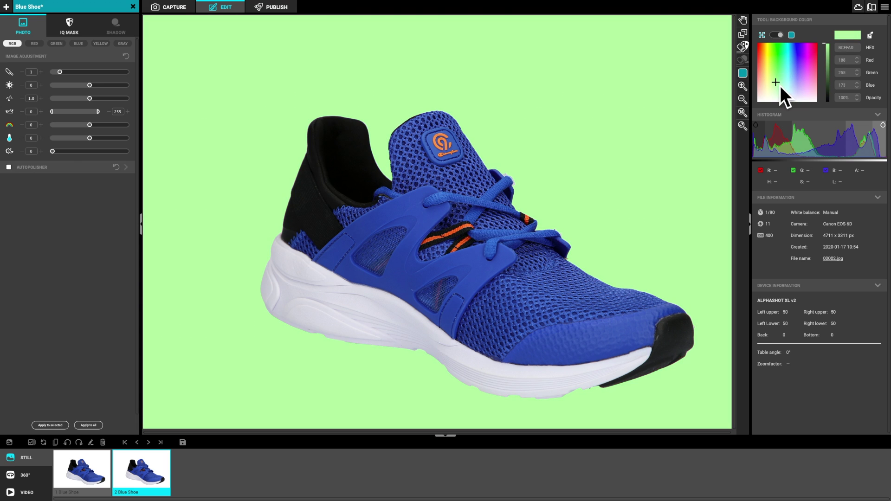
pyautogui.click(778, 37)
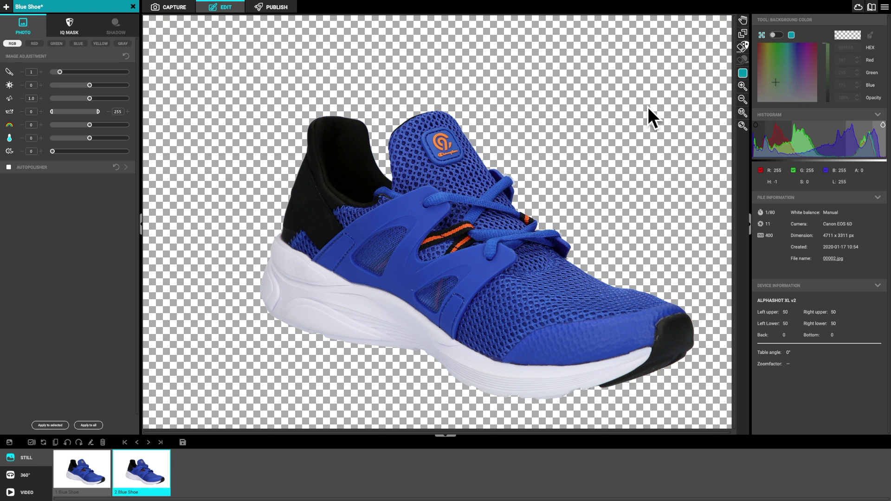
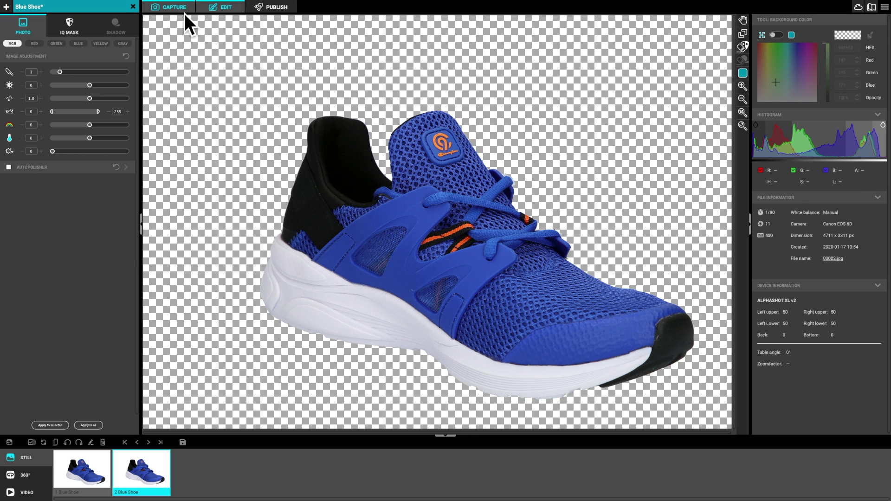
# - Close the Blue Shoe session with its changes saved and create a new session named Water Bottle
pyautogui.click(133, 7)
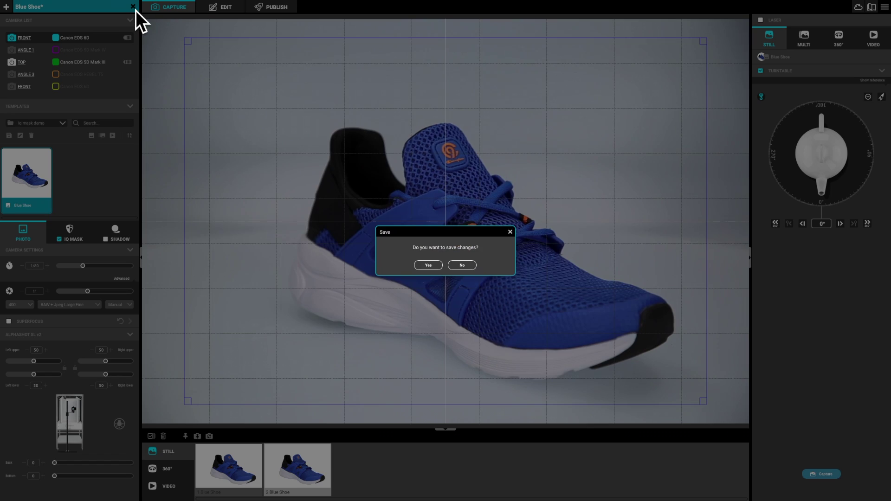
pyautogui.click(425, 262)
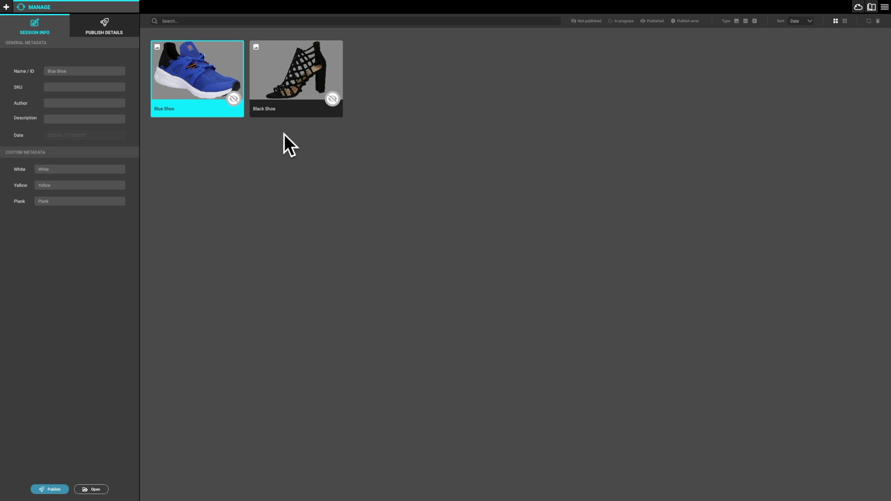
pyautogui.click(8, 10)
pyautogui.write('Water Bottle')
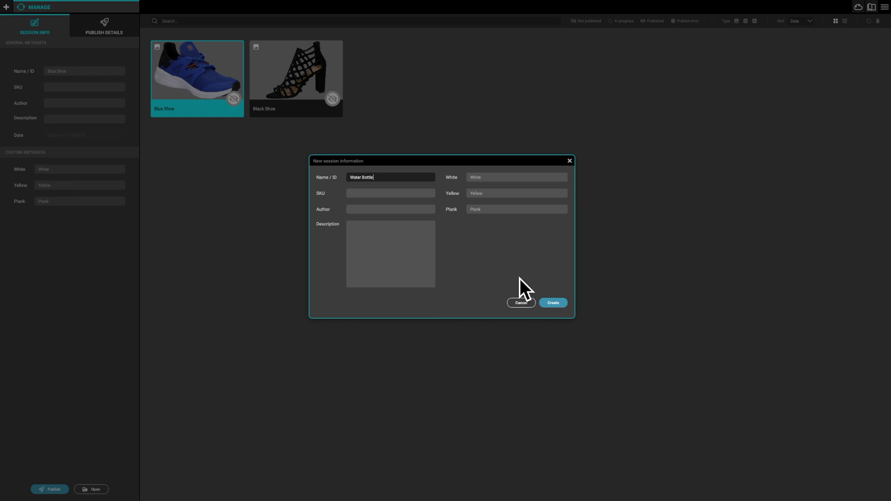
pyautogui.click(561, 306)
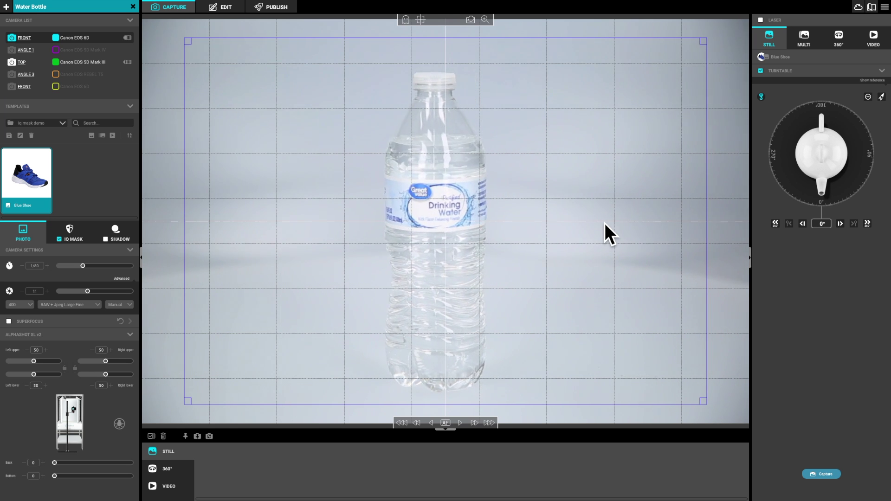
# - Narrow the cropping rectangle closely around the water bottle and focus the camera on its label
pyautogui.moveTo(197, 48); pyautogui.dragTo(370, 50)
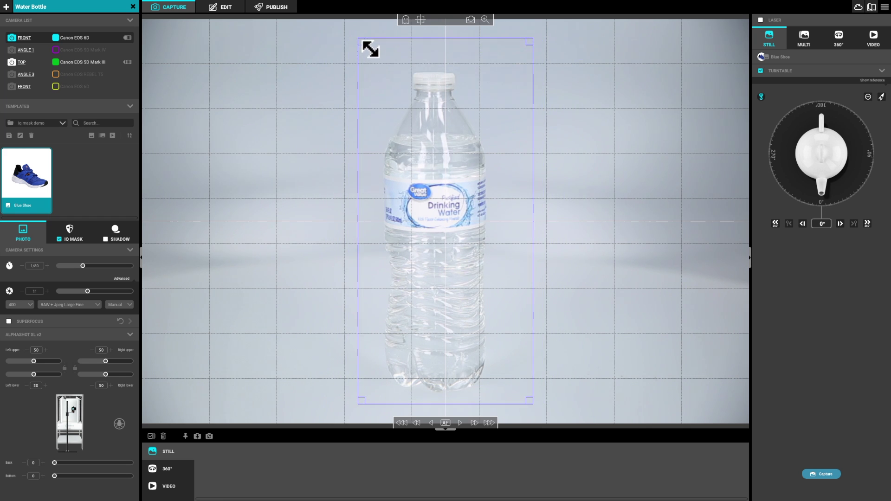
pyautogui.moveTo(362, 46); pyautogui.dragTo(360, 49)
pyautogui.click(448, 213)
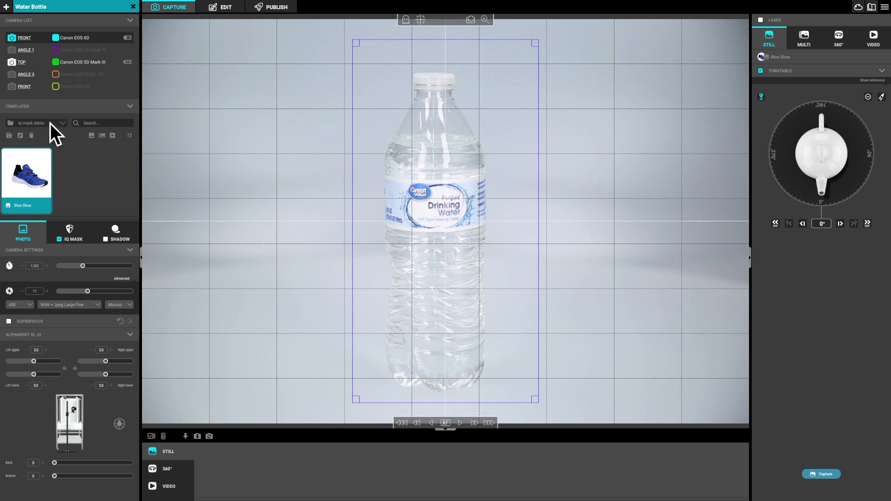
# - Apply the Transparent template from the Default folder and capture a still photo of the water bottle
pyautogui.click(60, 124)
pyautogui.click(43, 169)
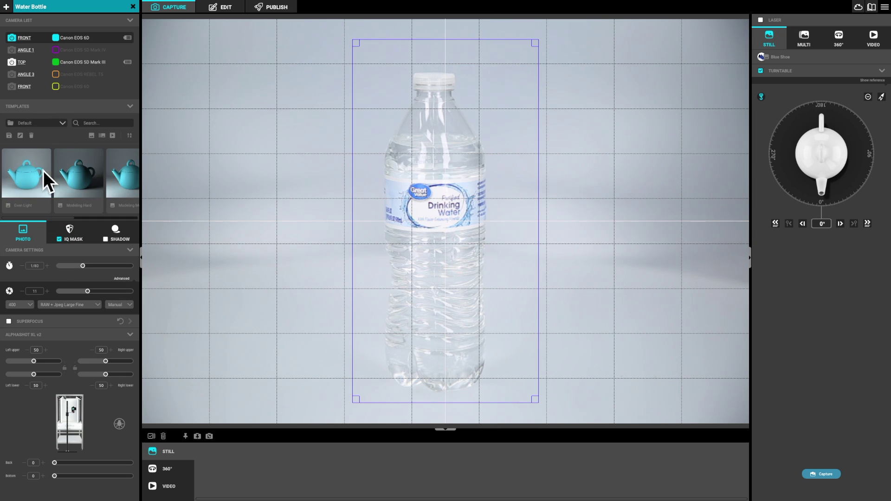
pyautogui.click(112, 177)
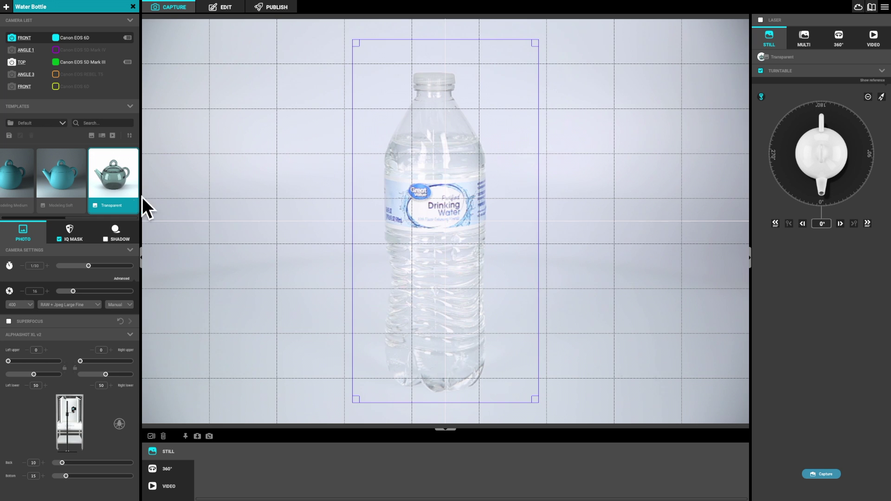
pyautogui.click(829, 476)
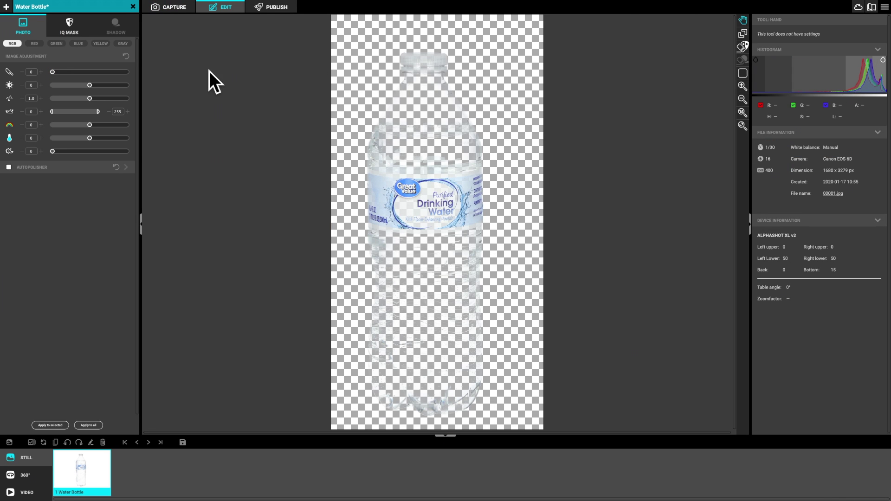
# - Raise the water bottle's lower mask level to 124 while viewing the mask, and redisplay the final image
pyautogui.click(70, 29)
pyautogui.click(57, 59)
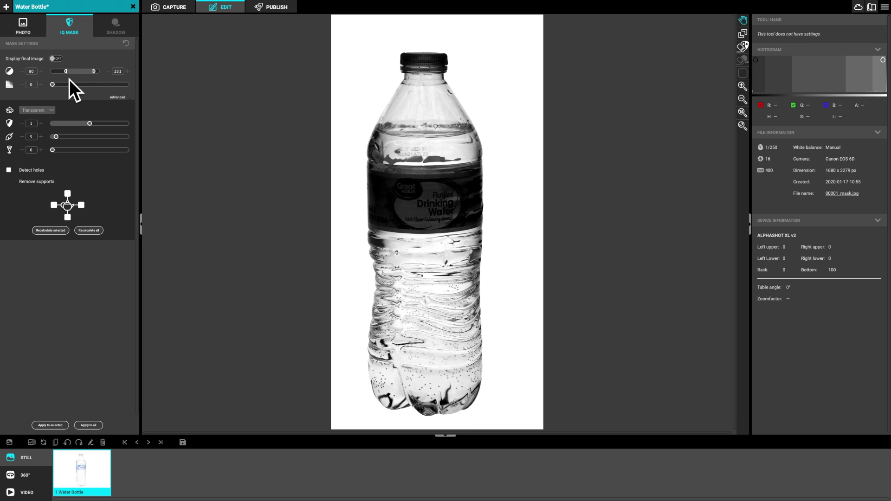
pyautogui.moveTo(71, 76); pyautogui.dragTo(76, 76)
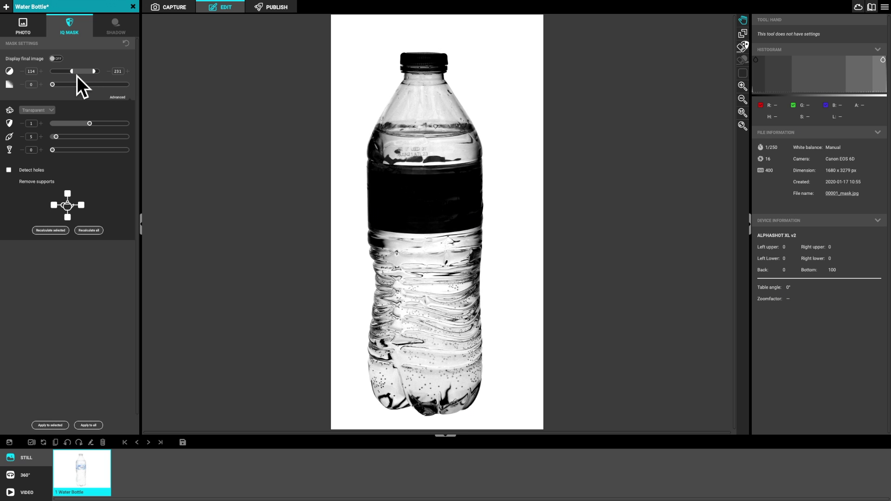
pyautogui.moveTo(76, 76); pyautogui.dragTo(79, 76)
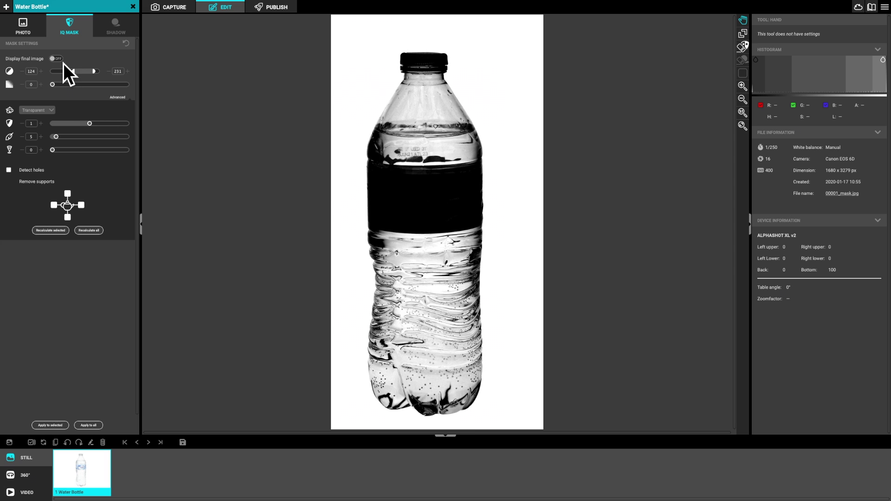
pyautogui.click(62, 62)
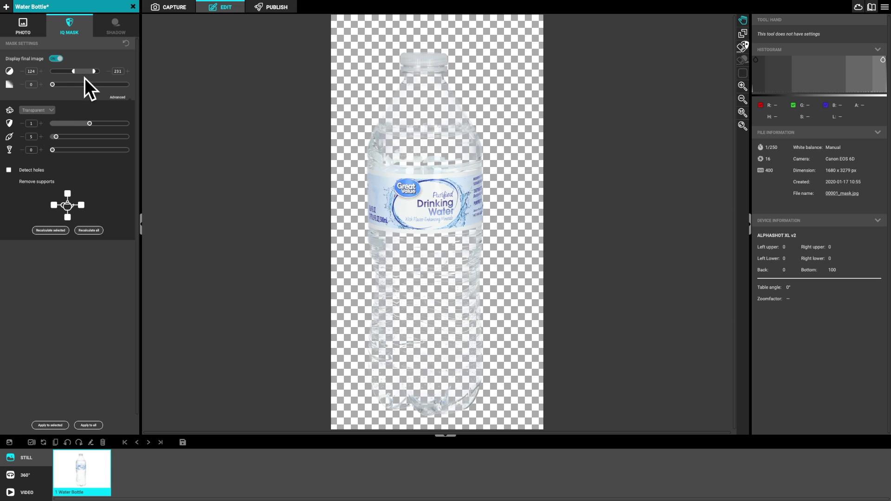
# - Set the background of the water bottle photo to solid white FFFFFF
pyautogui.click(22, 27)
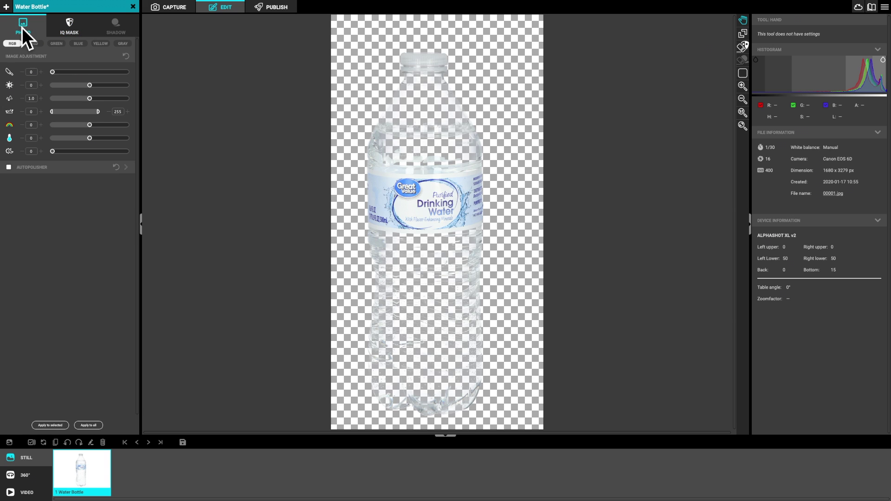
pyautogui.click(743, 72)
pyautogui.moveTo(782, 43)
pyautogui.mouseDown()
pyautogui.moveTo(778, 83)
pyautogui.moveTo(761, 107)
pyautogui.mouseUp()
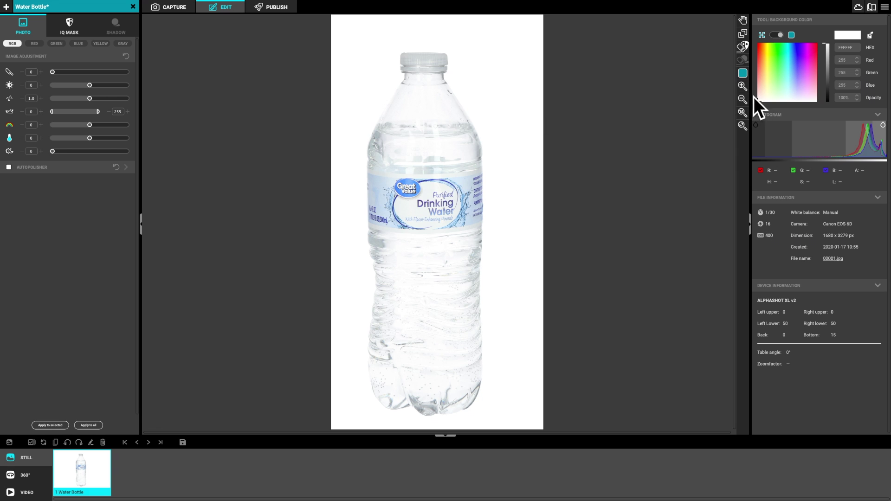
pyautogui.moveTo(773, 100)
pyautogui.mouseDown()
pyautogui.moveTo(812, 92)
pyautogui.moveTo(789, 90)
pyautogui.moveTo(762, 105)
pyautogui.mouseUp()
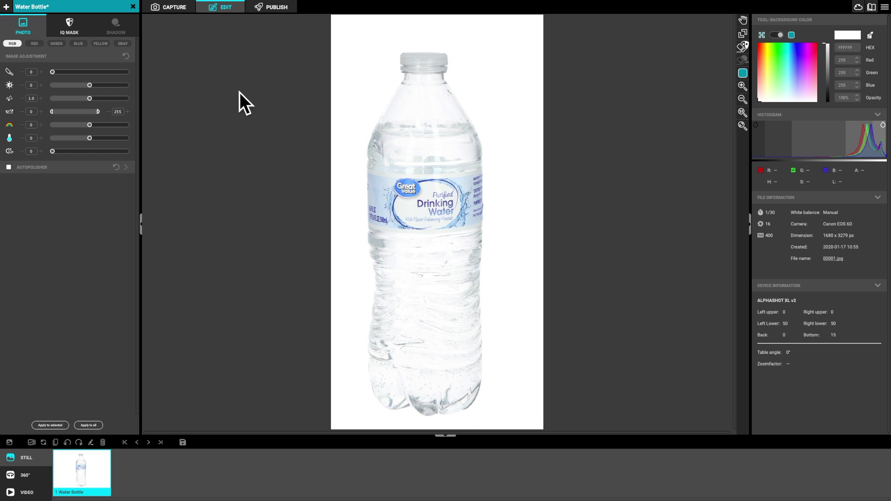
# - Set the water bottle's lower mask level to 114 while viewing the mask, and redisplay the final image
pyautogui.click(77, 31)
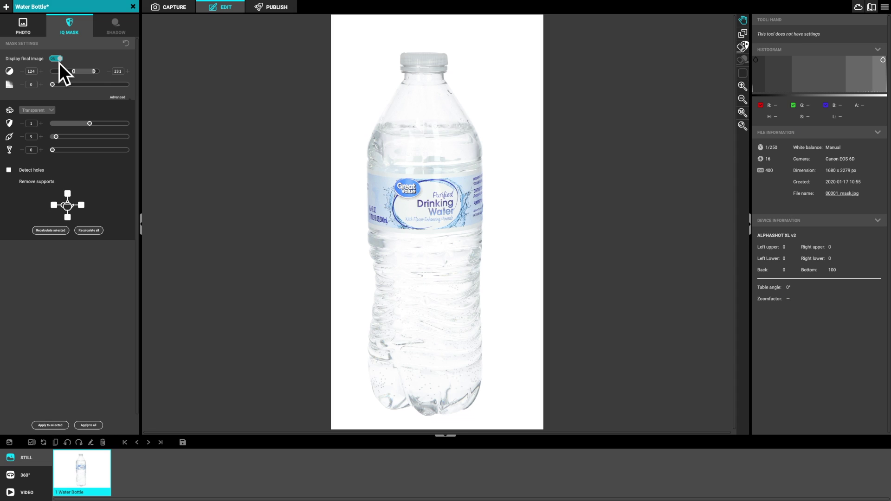
pyautogui.click(59, 60)
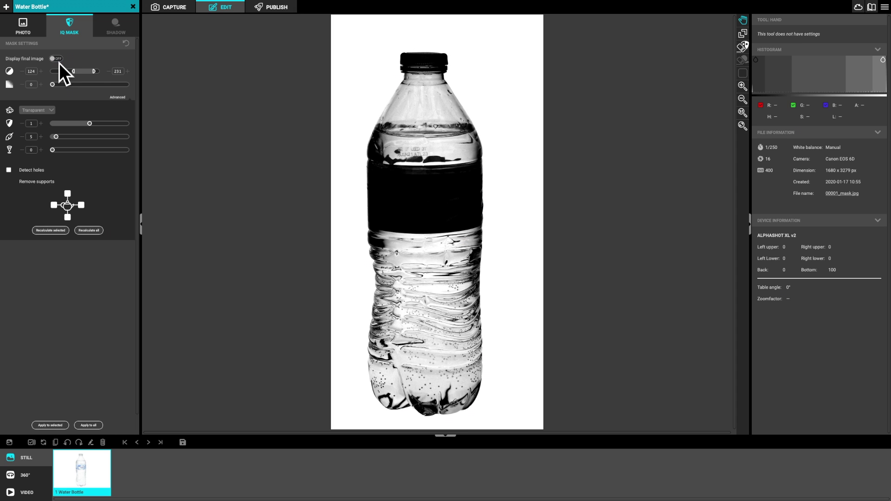
pyautogui.moveTo(77, 76)
pyautogui.mouseDown()
pyautogui.moveTo(88, 77)
pyautogui.moveTo(69, 76)
pyautogui.moveTo(90, 77)
pyautogui.moveTo(77, 77)
pyautogui.mouseUp()
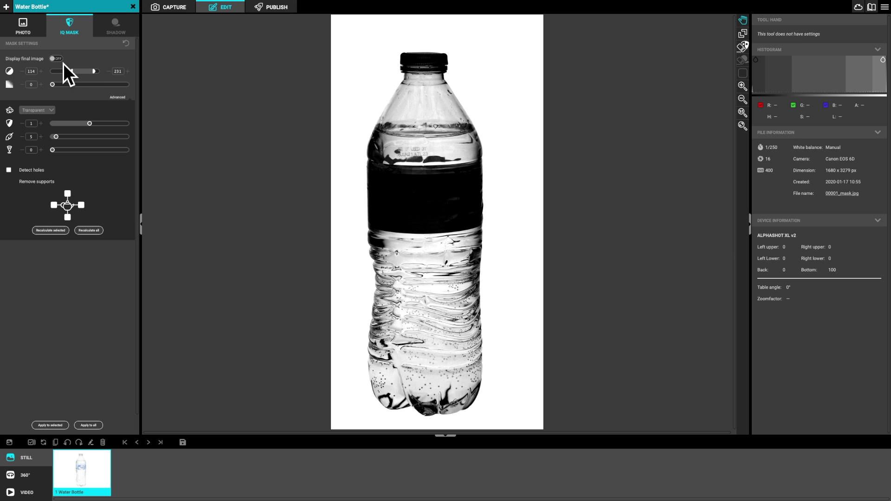
pyautogui.click(62, 60)
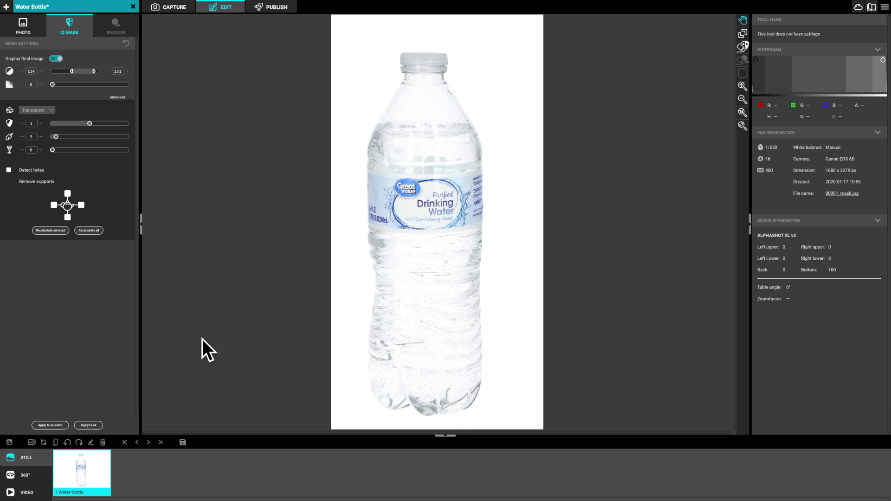
# - Save the photo settings as a template named Water Bottle in the Iq mask demo folder, with user defined mask levels loaded
pyautogui.click(183, 444)
pyautogui.write('Water Bottle')
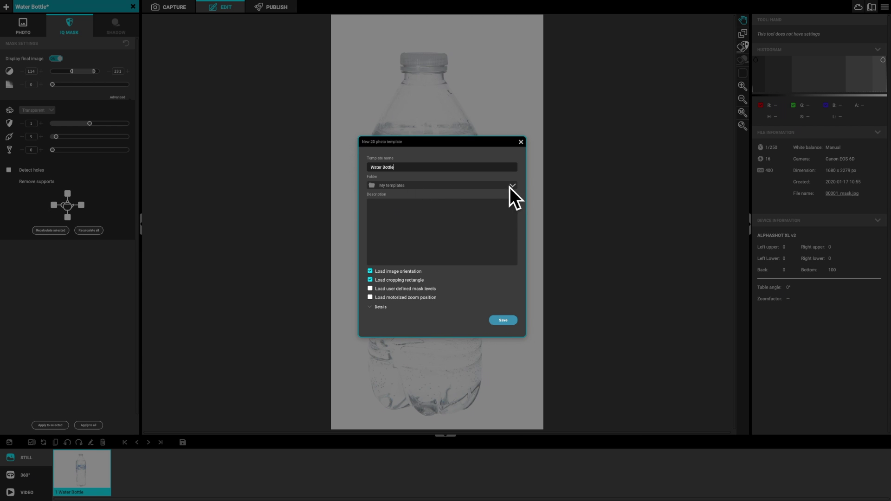
pyautogui.click(513, 186)
pyautogui.click(411, 200)
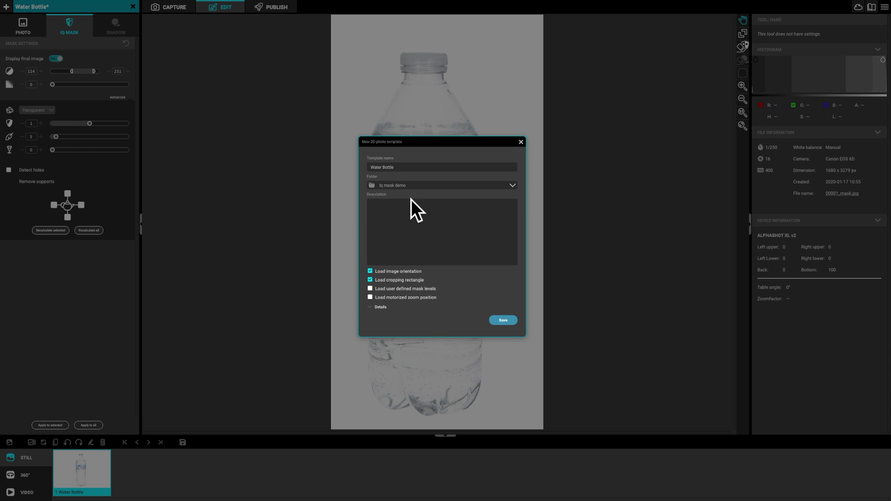
pyautogui.click(370, 297)
pyautogui.click(513, 323)
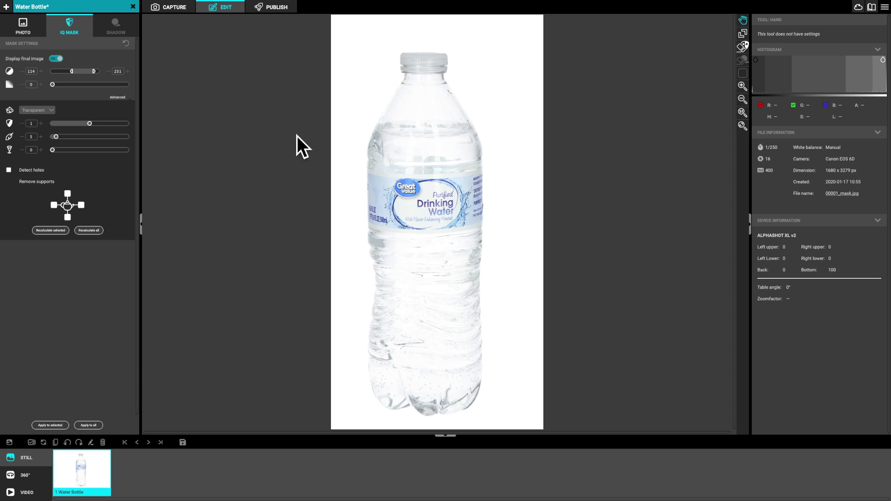
# - Return to live capture and set the lights to right upper 90, right lower 0, left lower 100, back 100 and bottom 90
pyautogui.click(177, 9)
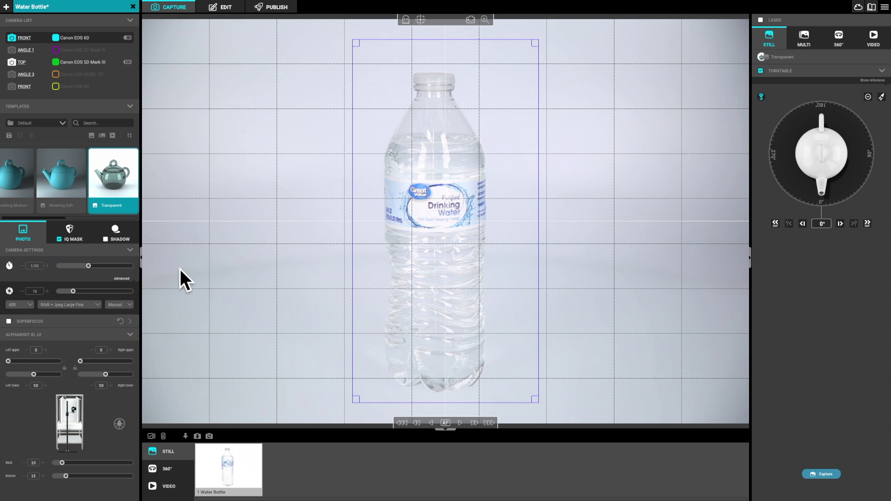
pyautogui.click(113, 367)
pyautogui.click(80, 374)
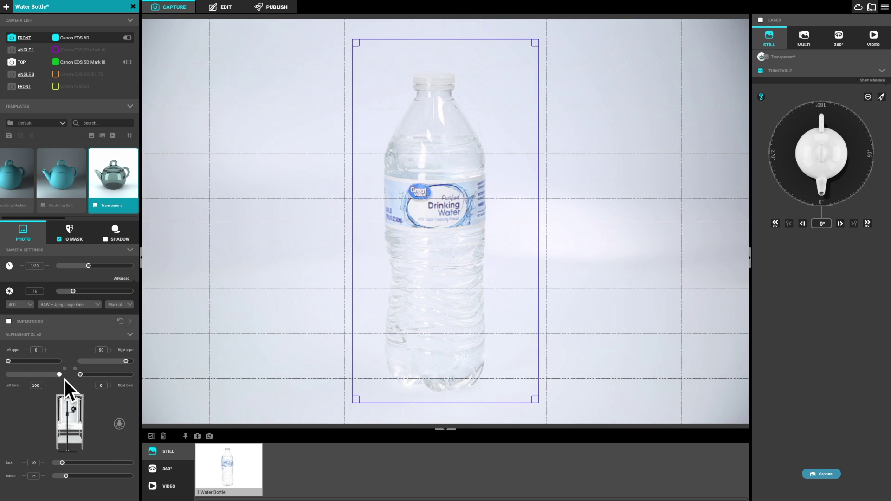
pyautogui.click(131, 463)
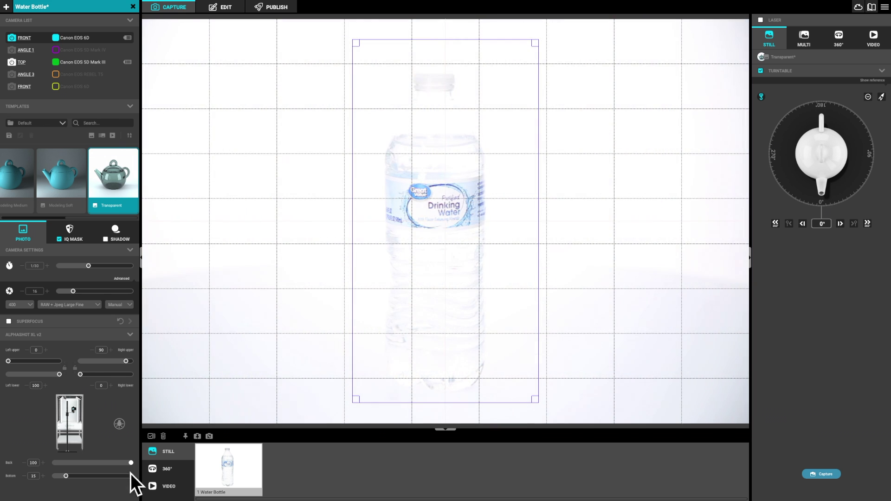
pyautogui.click(123, 476)
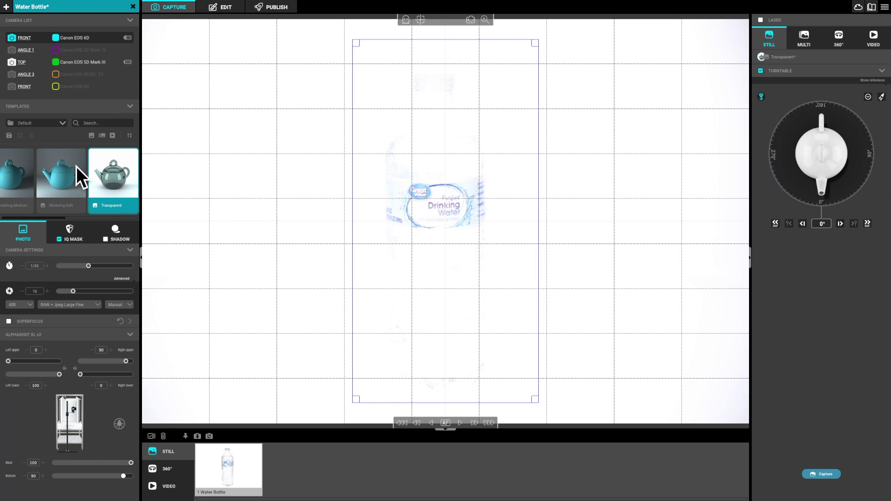
# - Apply the Water Bottle template from the Iq mask demo folder and capture a second still photo
pyautogui.click(66, 127)
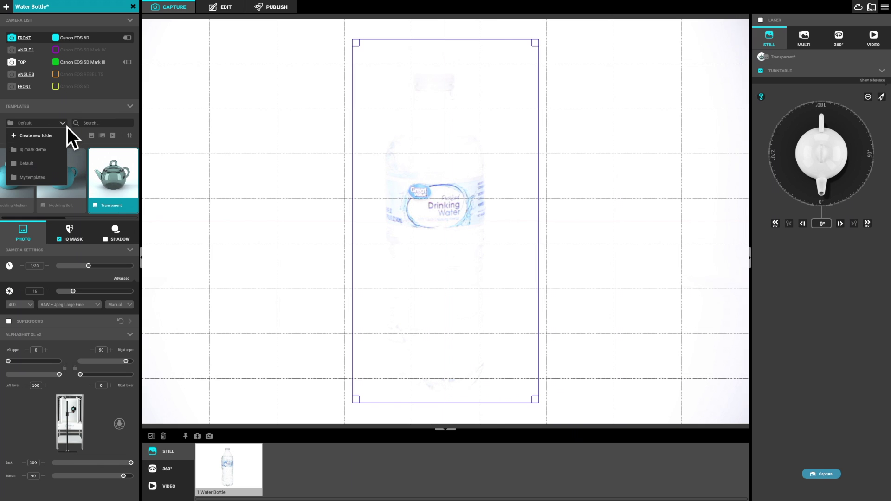
pyautogui.click(49, 154)
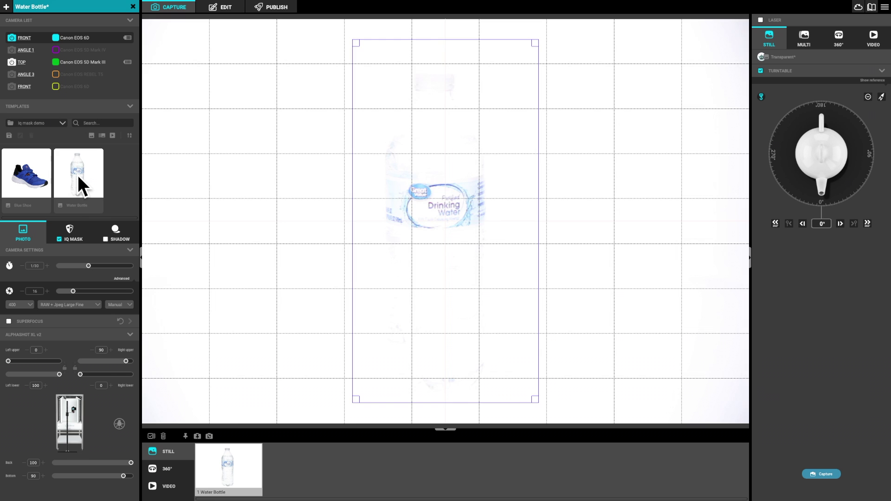
pyautogui.click(77, 175)
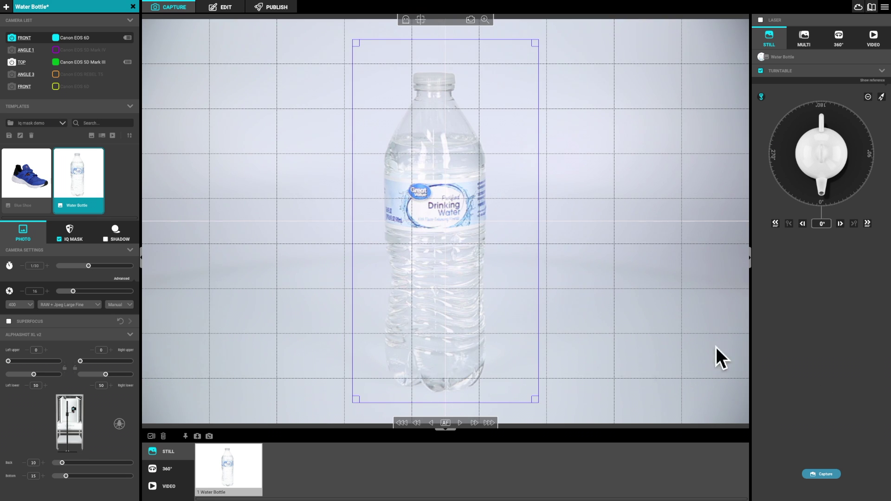
pyautogui.click(832, 473)
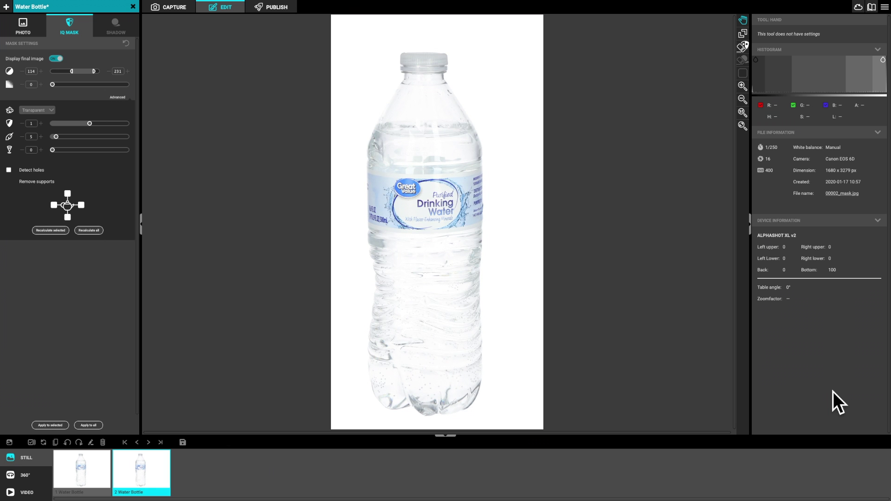
# - Set the background of the second water bottle photo to solid white FFFFFF
pyautogui.click(26, 29)
pyautogui.click(744, 73)
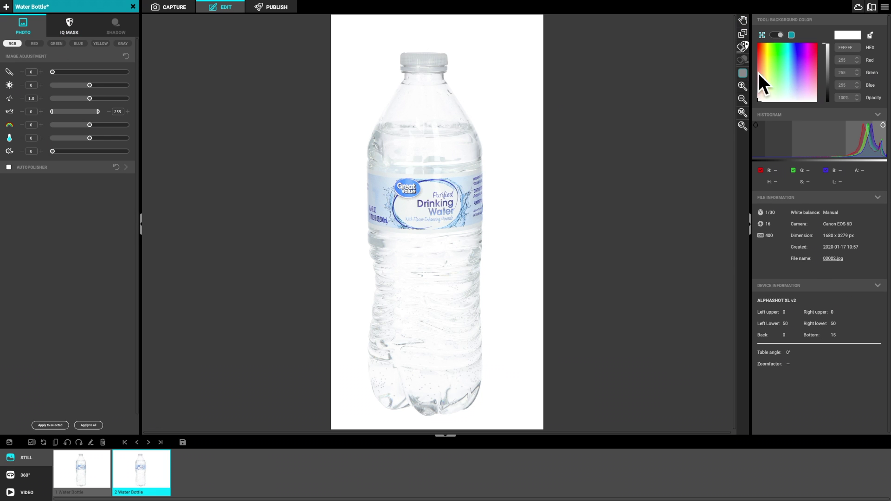
pyautogui.moveTo(793, 96); pyautogui.dragTo(761, 109)
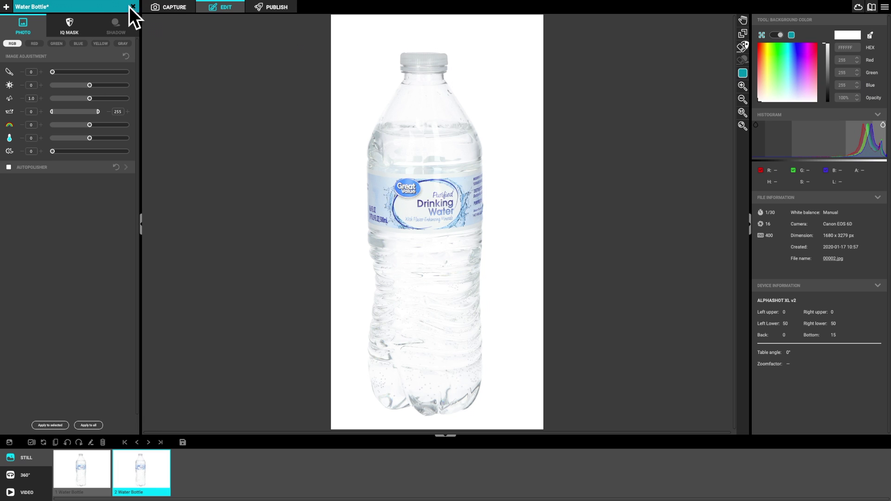
# - Return to the live capture view and switch off the Alphashot XL v2 lights
pyautogui.click(173, 8)
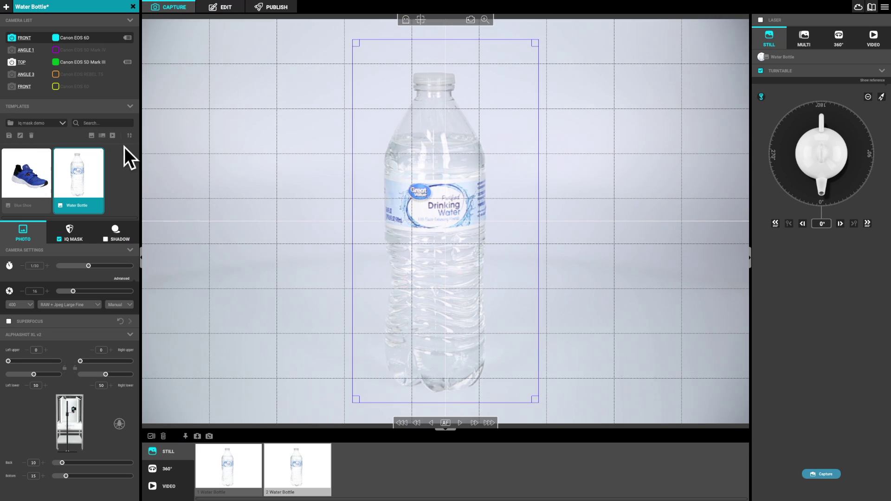
pyautogui.click(122, 427)
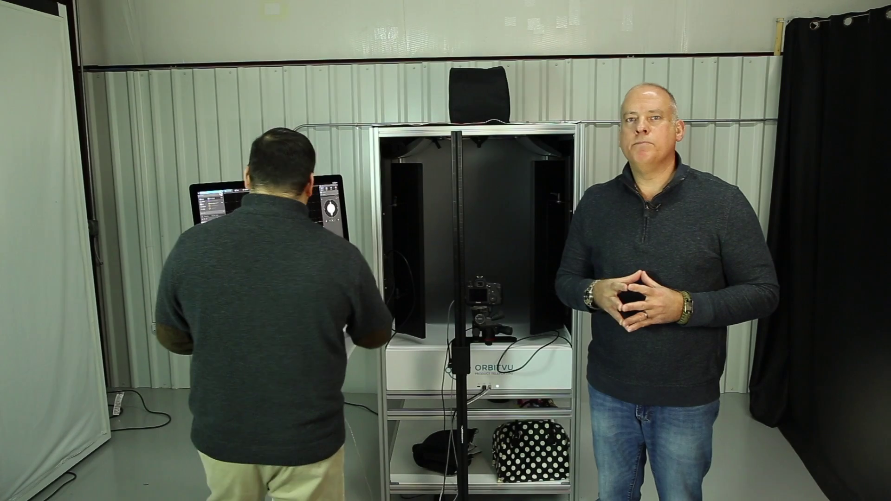